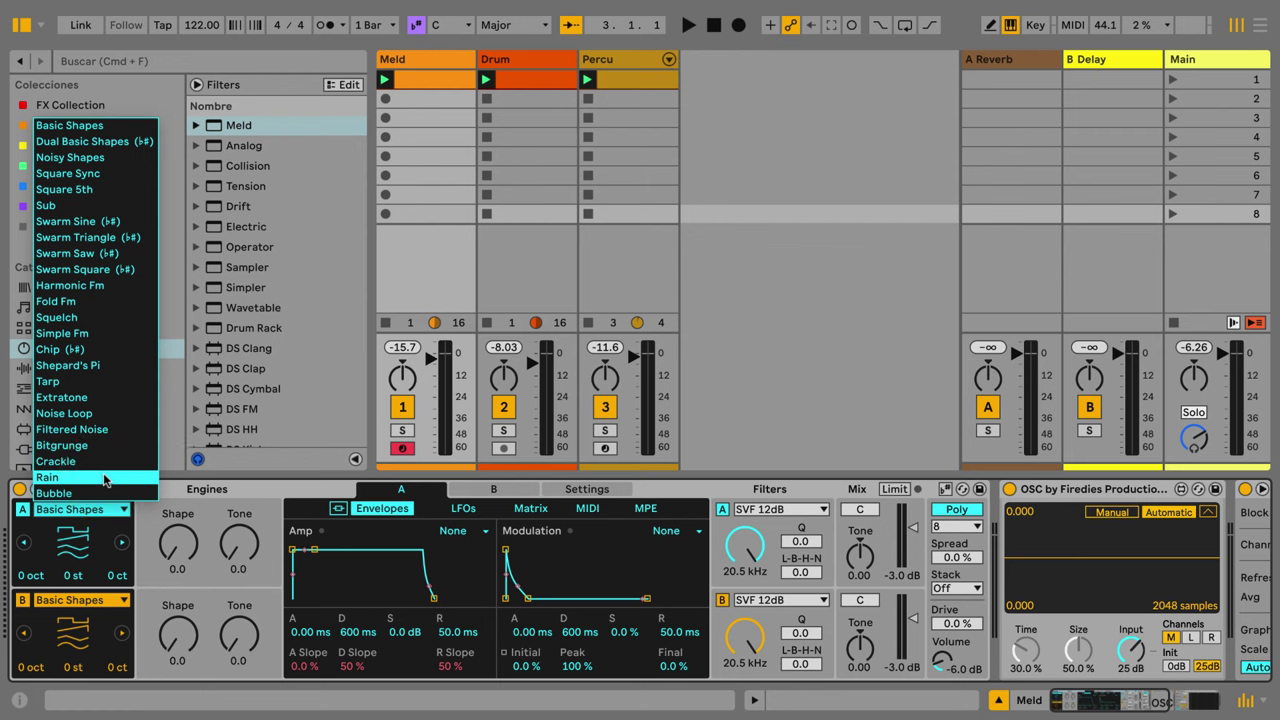
# Start playback and step Meld's engine A through the oscillator types from Basic Shapes to Swarm Triangle
pyautogui.click(113, 130)
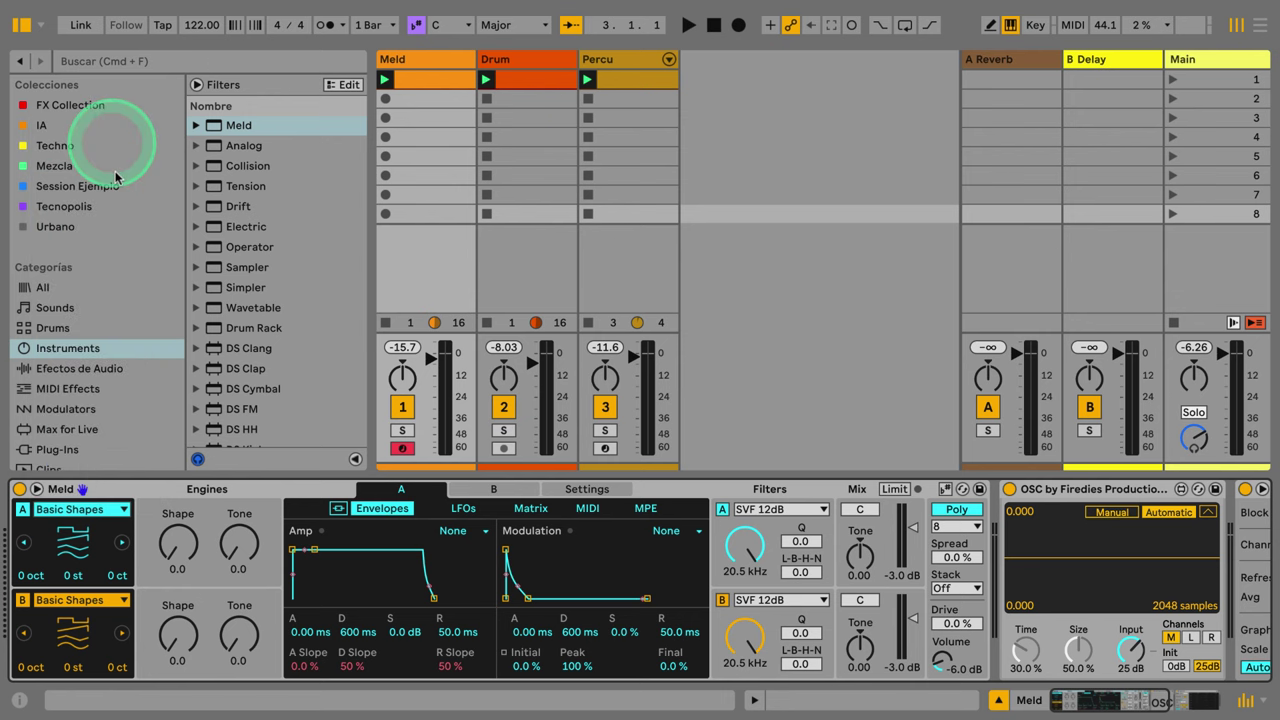
pyautogui.press('space')
pyautogui.click(123, 544)
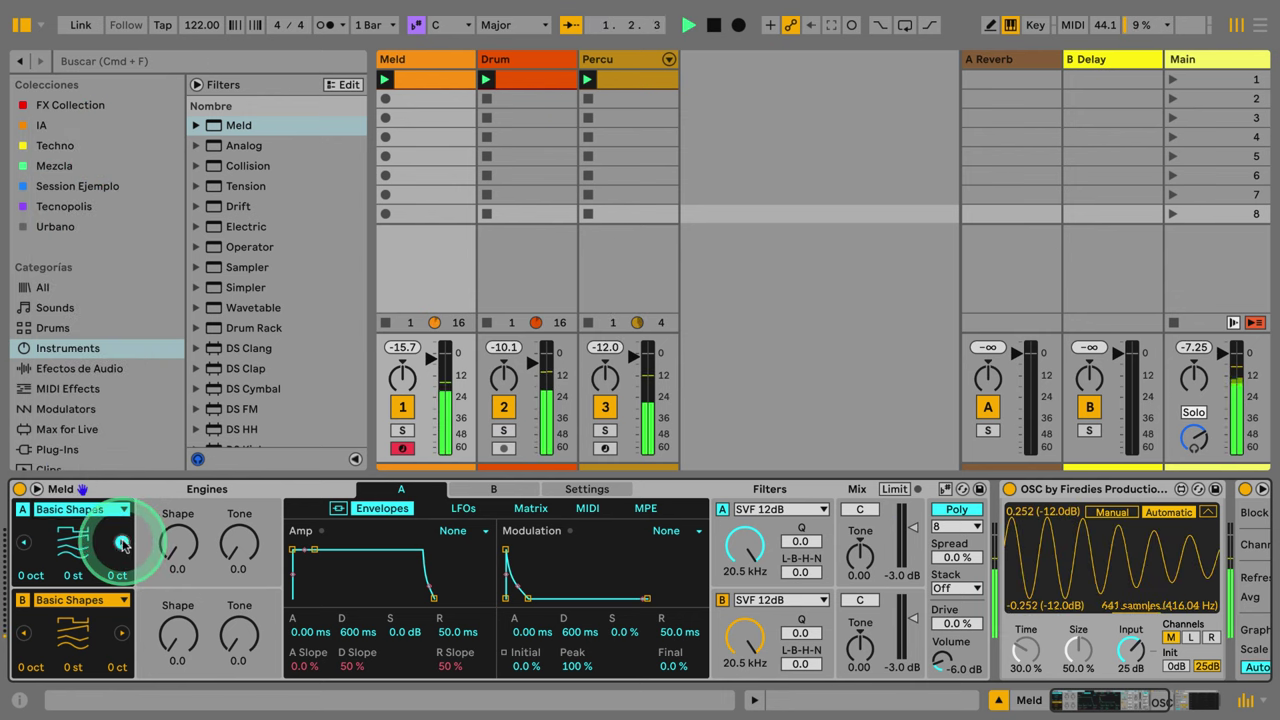
pyautogui.click(123, 544)
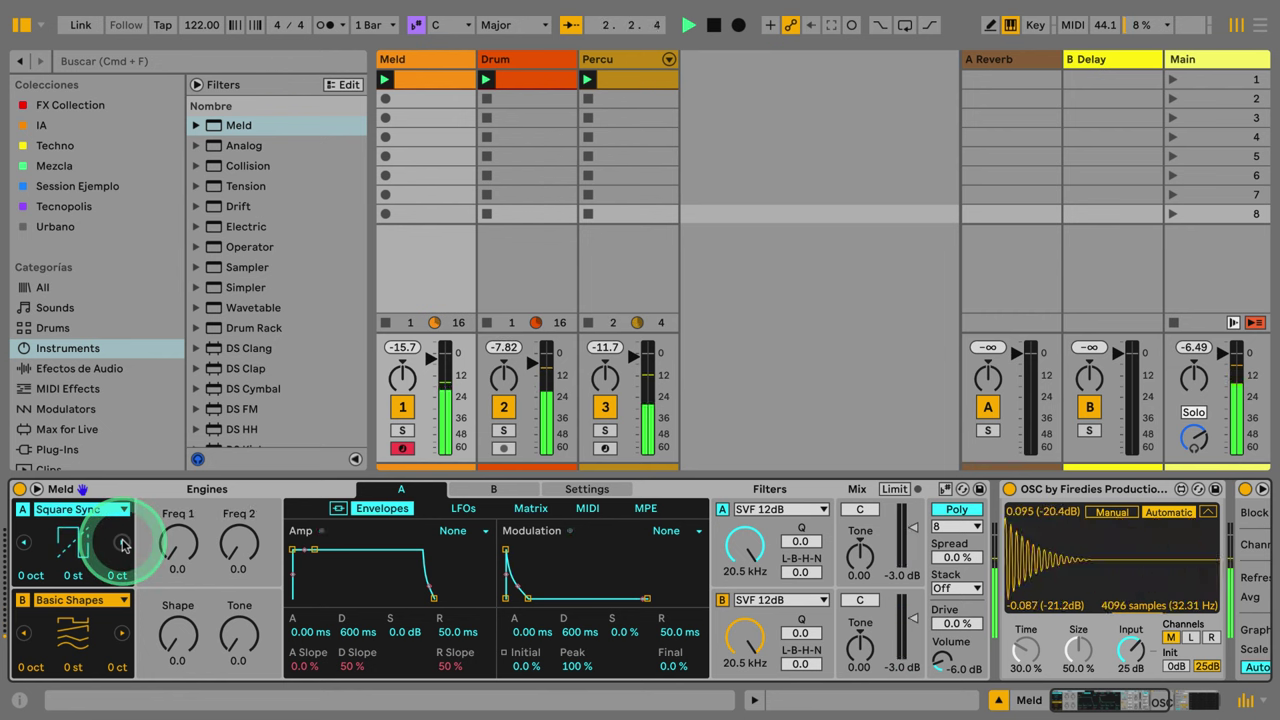
pyautogui.click(123, 544)
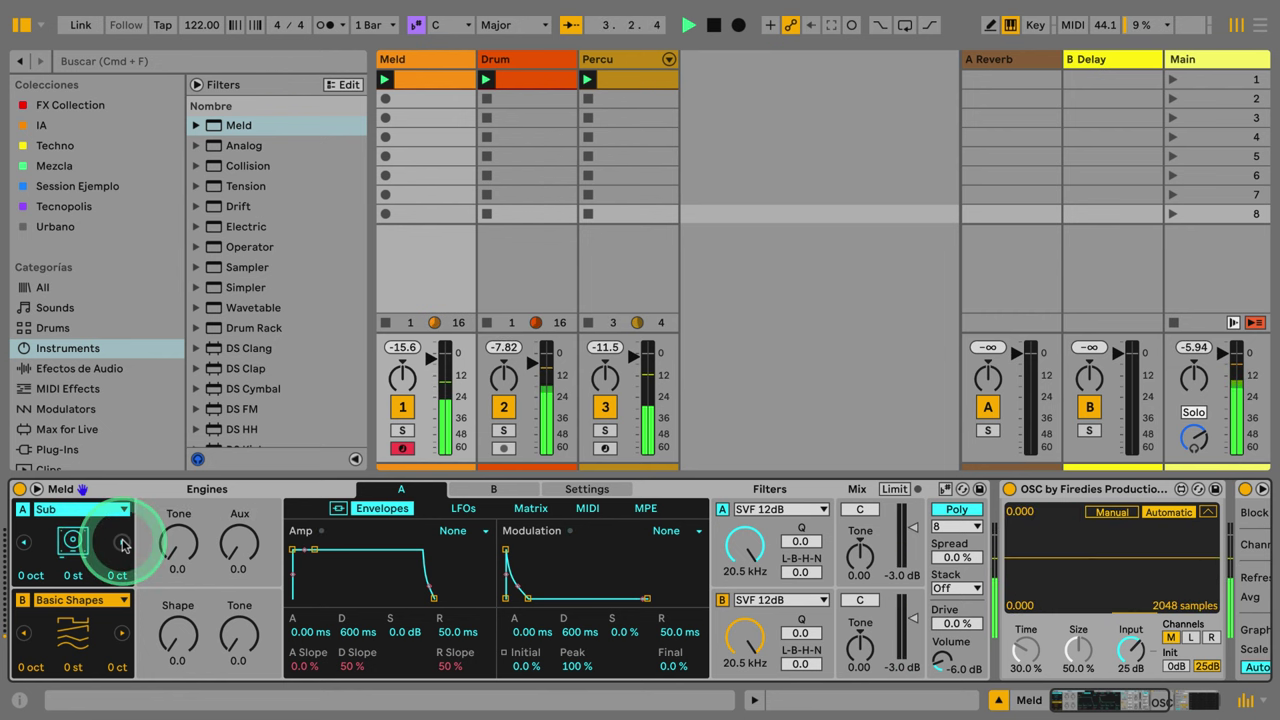
pyautogui.click(123, 544)
pyautogui.click(123, 544)
# Step Meld's engine B through the oscillator types from Basic Shapes to Tarp
pyautogui.click(122, 632)
pyautogui.click(122, 632)
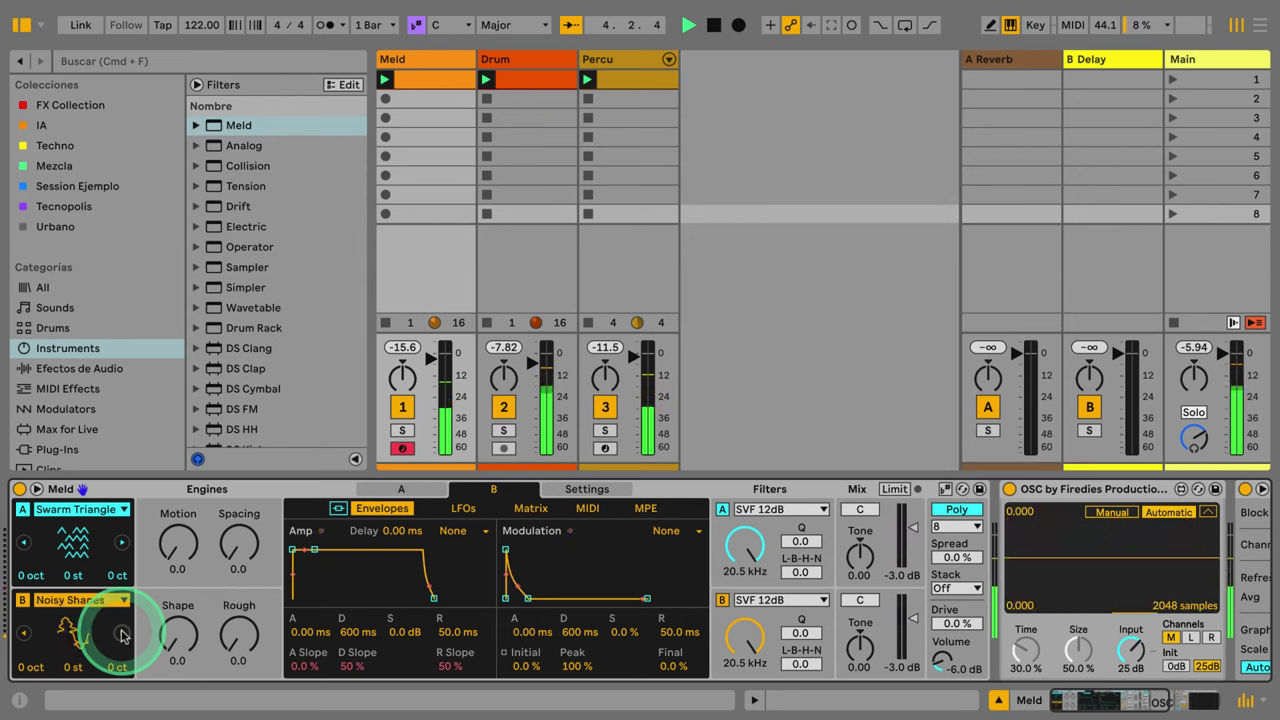
pyautogui.click(122, 632)
pyautogui.click(122, 632)
pyautogui.click(122, 632)
pyautogui.click(122, 632)
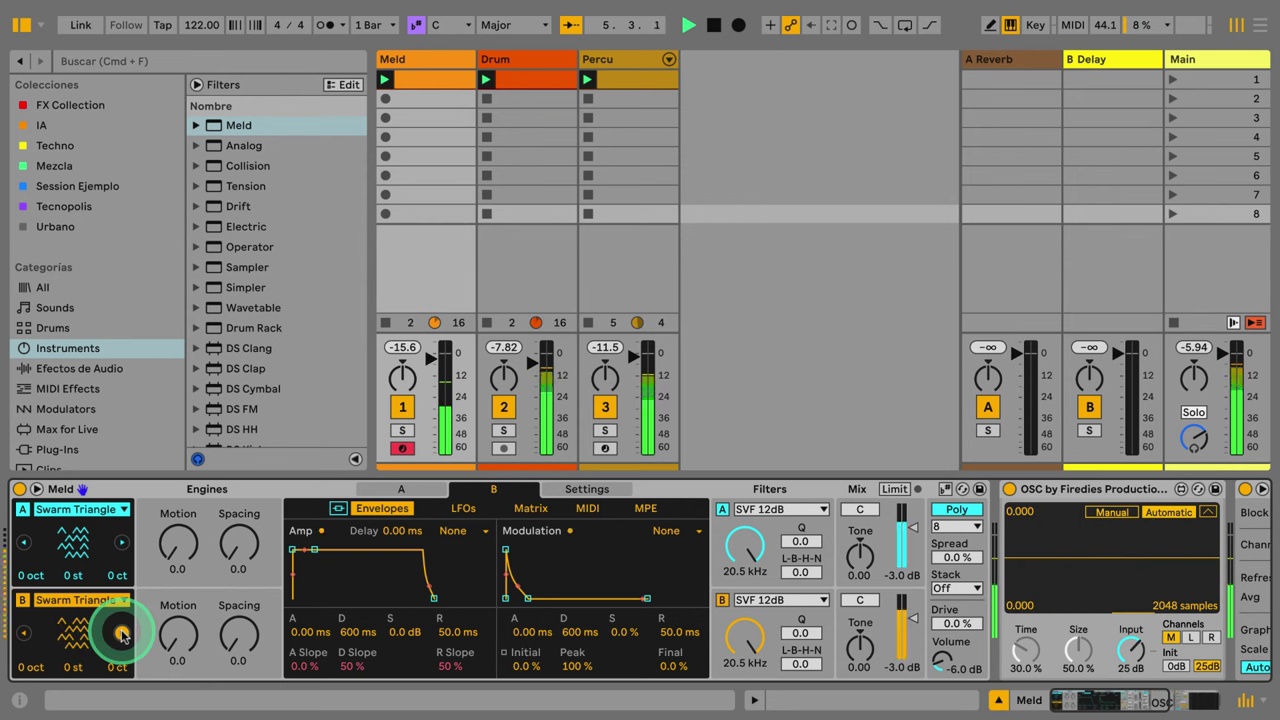
pyautogui.click(122, 632)
pyautogui.click(122, 632)
pyautogui.click(122, 632)
pyautogui.click(122, 632)
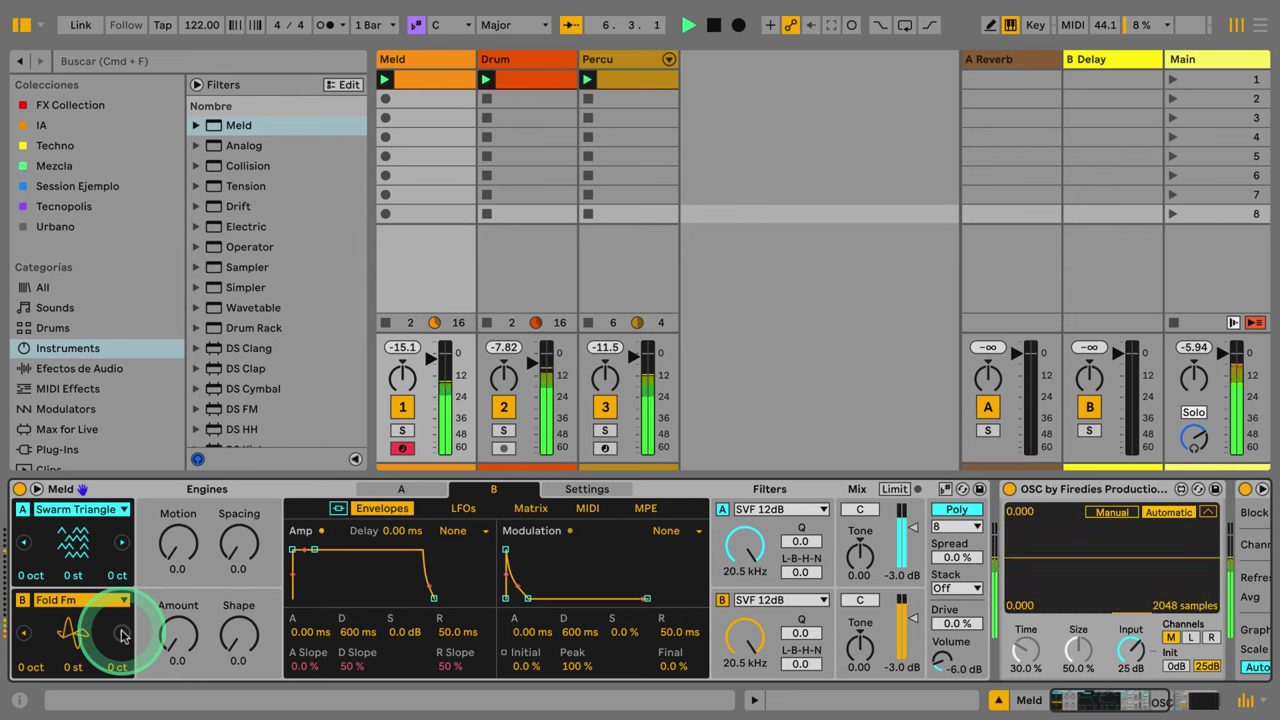
pyautogui.click(122, 632)
pyautogui.click(122, 632)
pyautogui.click(122, 632)
pyautogui.click(122, 632)
pyautogui.click(122, 632)
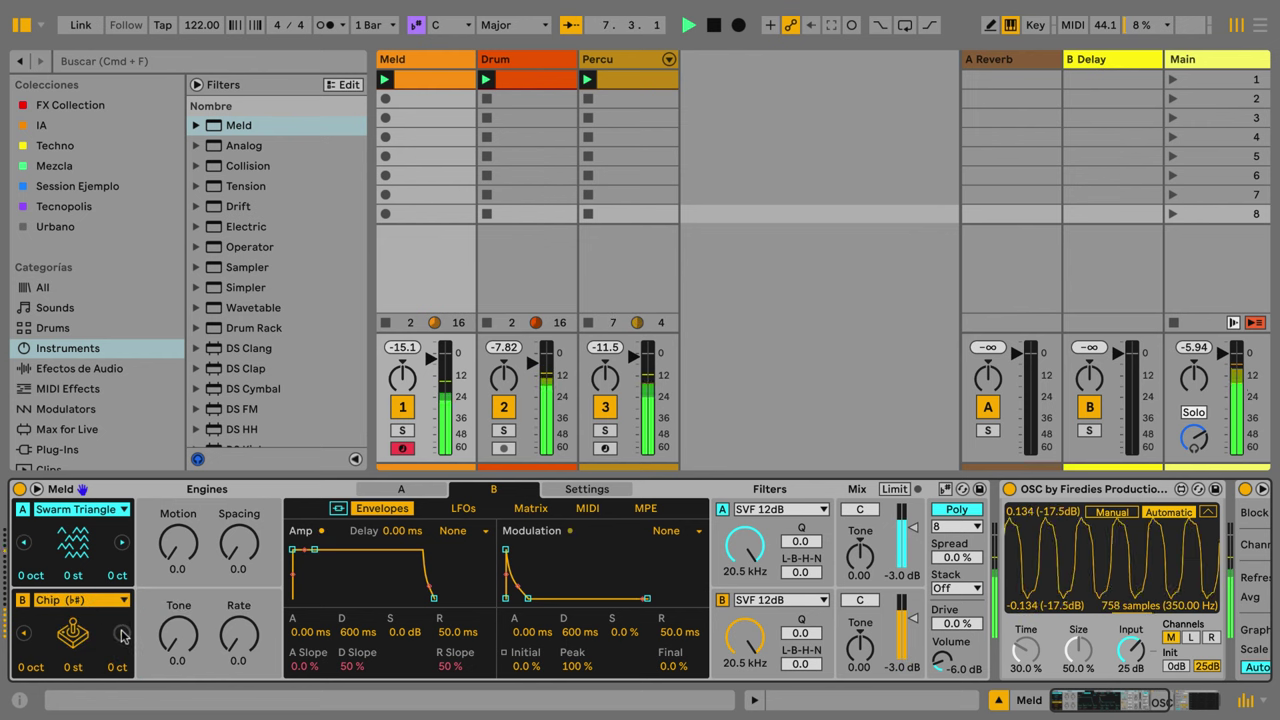
pyautogui.click(122, 632)
pyautogui.click(122, 632)
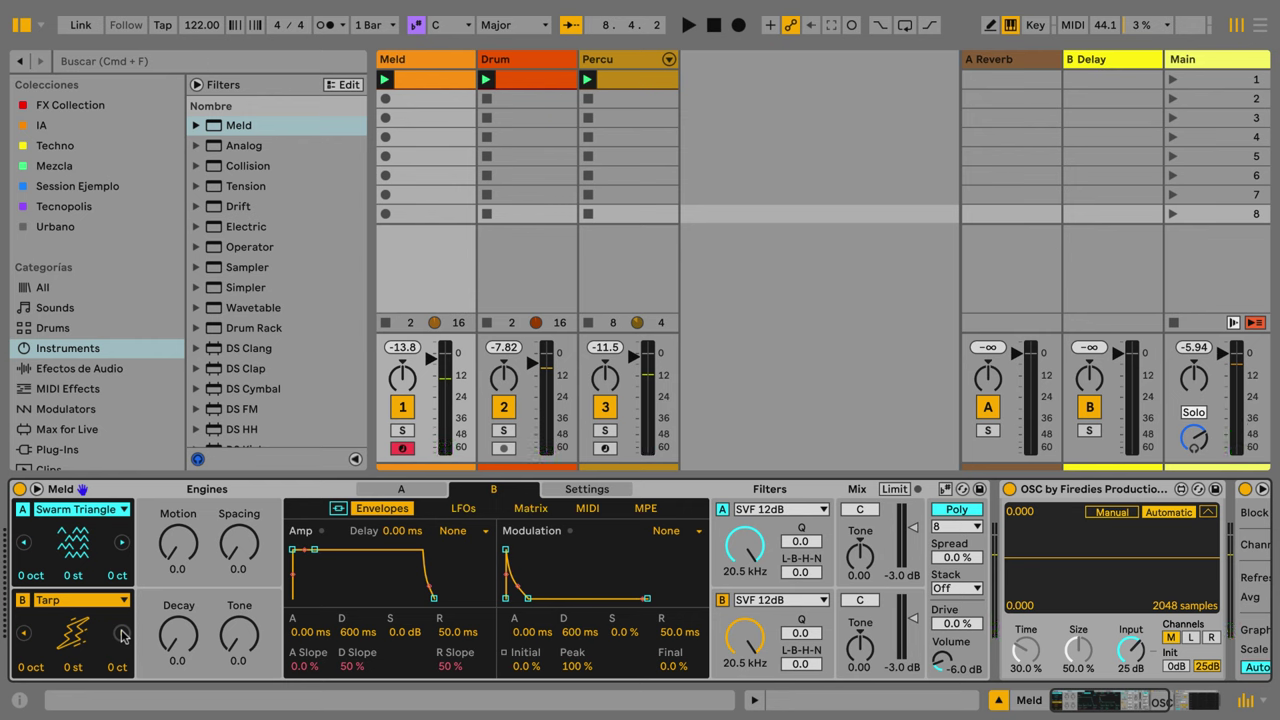
# Set engine A to Tarp and, with playback running, raise its Decay to 96.8 and Tone to 72.2
pyautogui.click(181, 556)
pyautogui.click(181, 556)
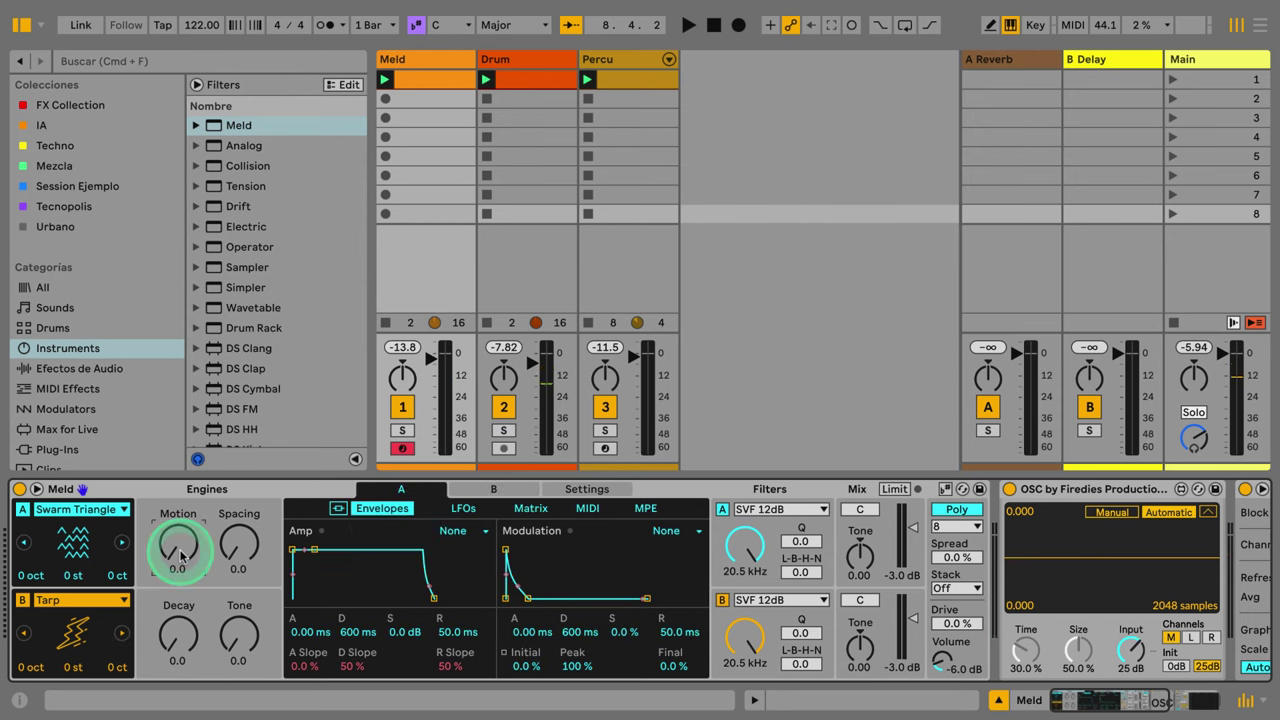
pyautogui.click(122, 543)
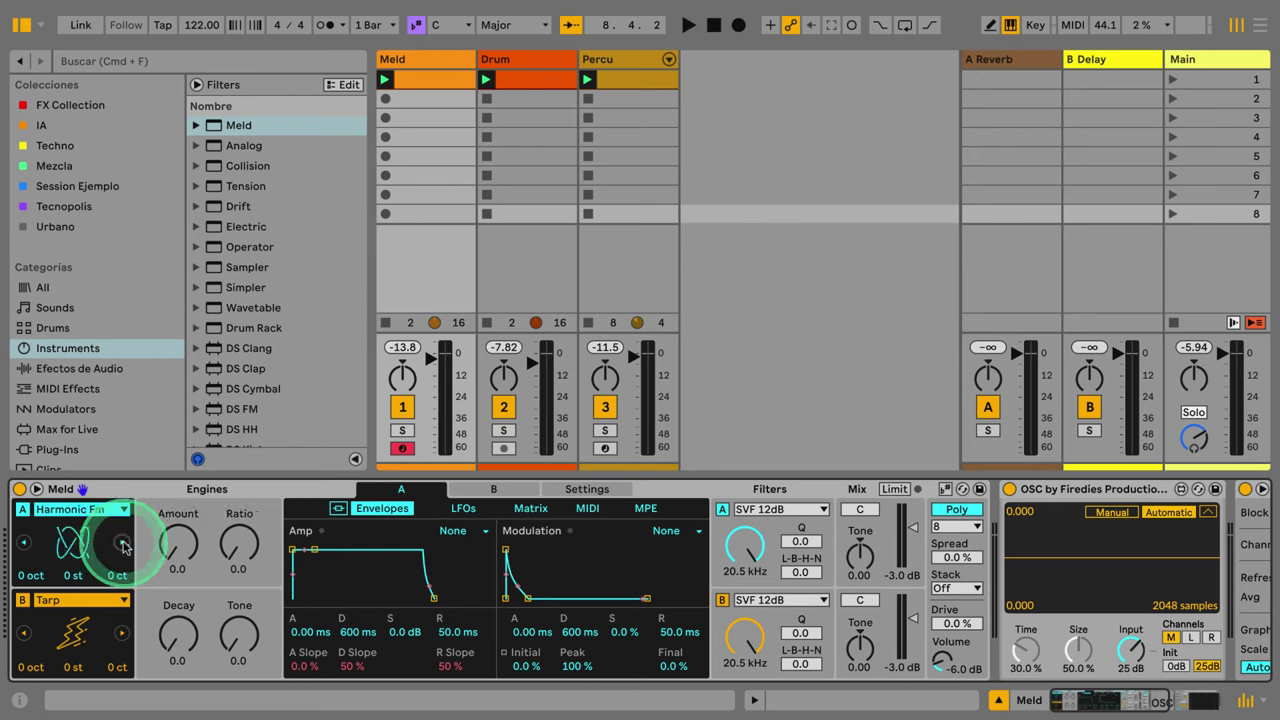
pyautogui.click(122, 543)
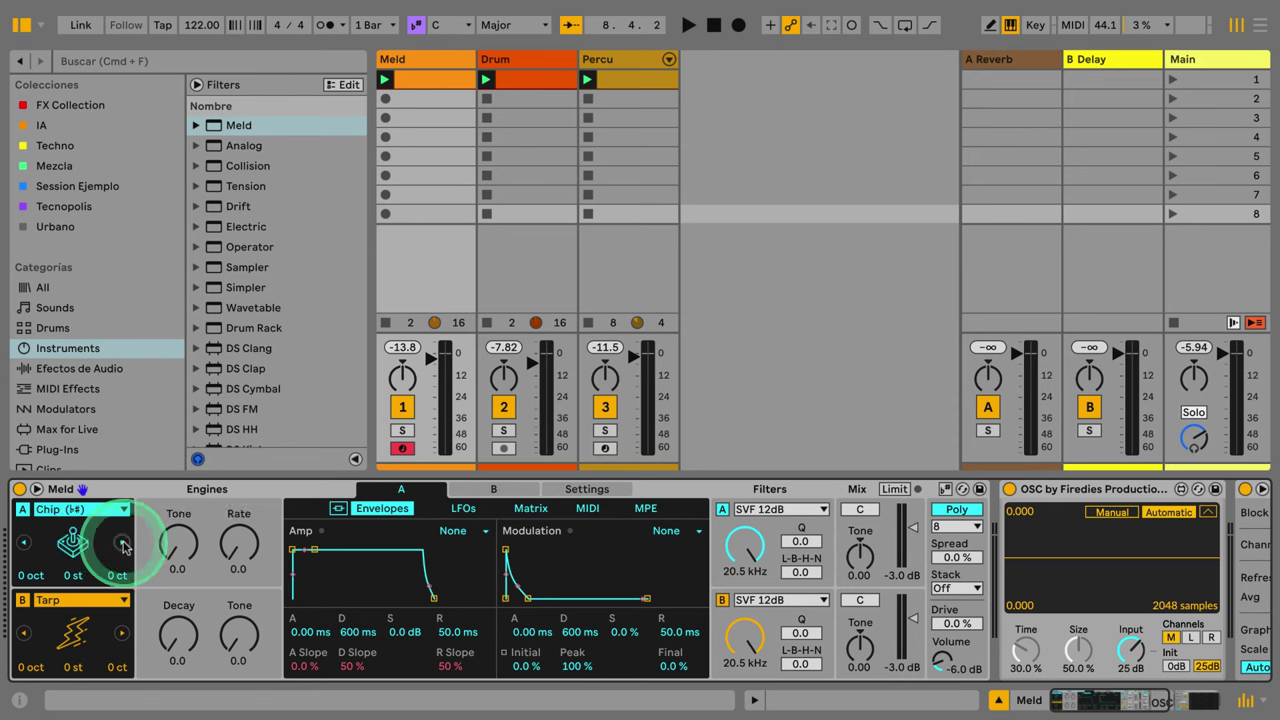
pyautogui.click(122, 543)
pyautogui.press('space')
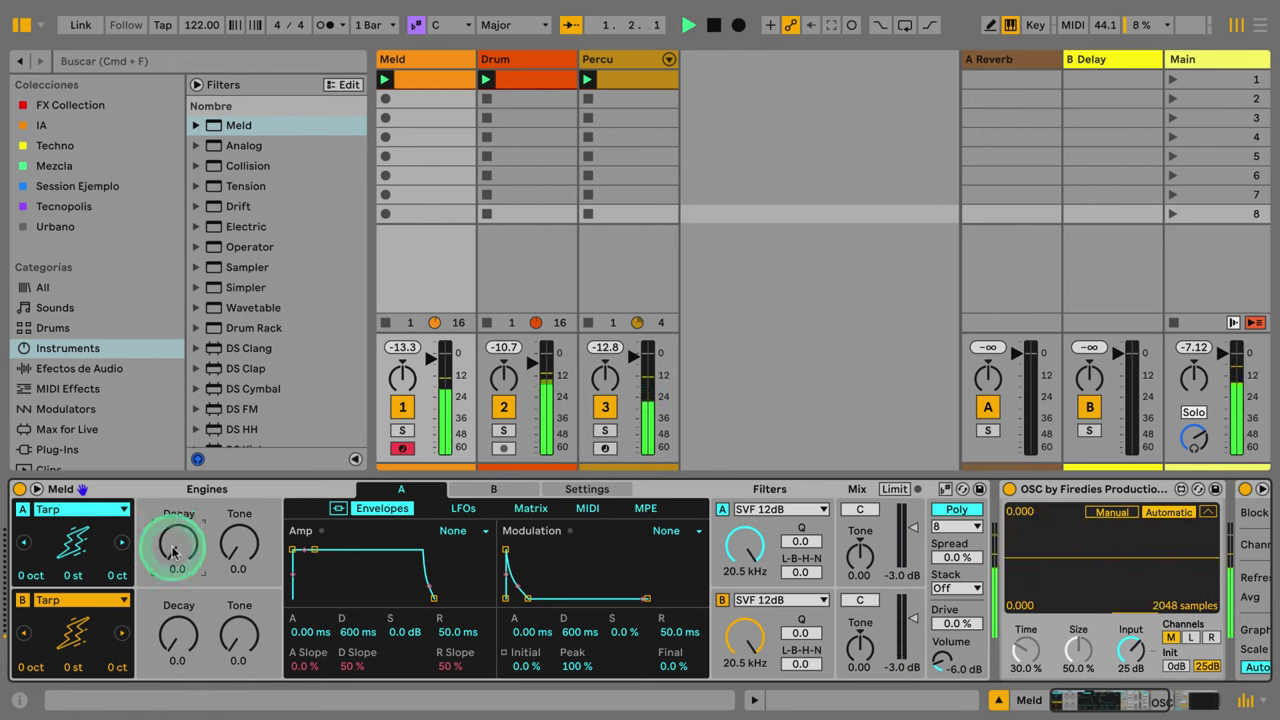
pyautogui.moveTo(239, 545); pyautogui.dragTo(234, 490)
# Set engine B to Extratone with both Pitch and Env Amt at 92.9
pyautogui.click(122, 632)
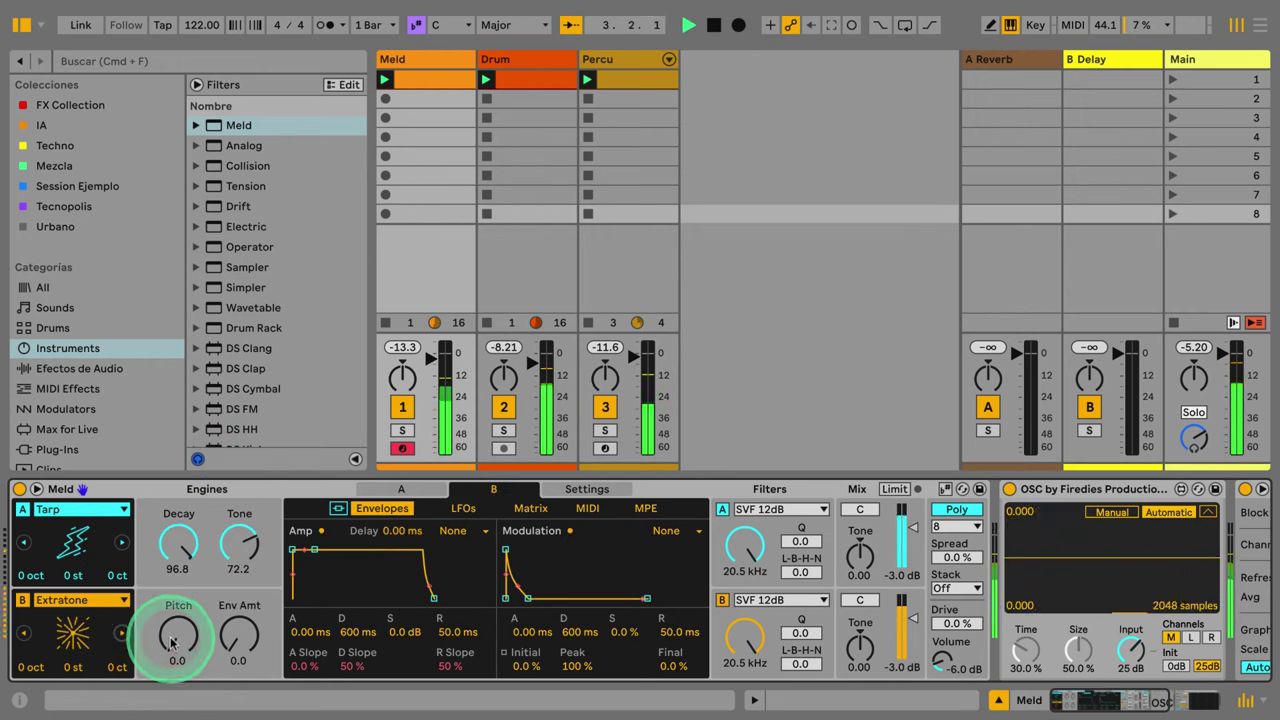
pyautogui.moveTo(172, 634); pyautogui.dragTo(172, 614)
pyautogui.click(183, 548)
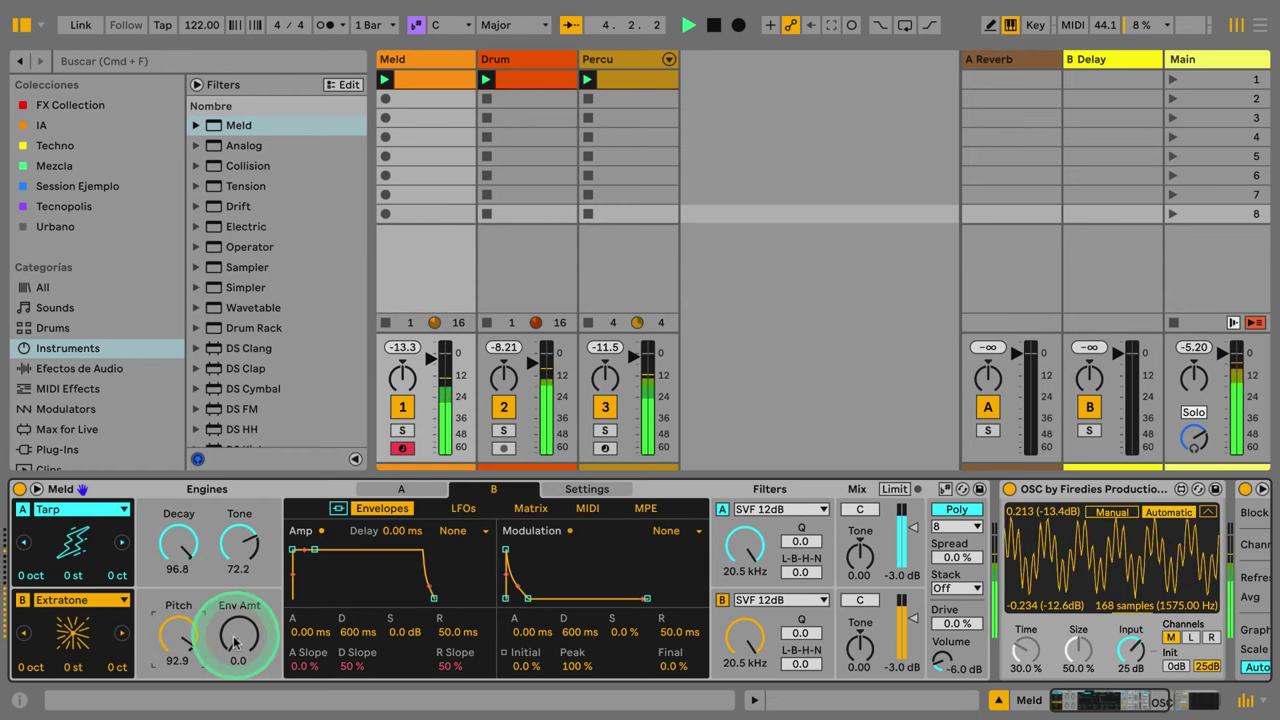
pyautogui.moveTo(237, 638); pyautogui.dragTo(240, 514)
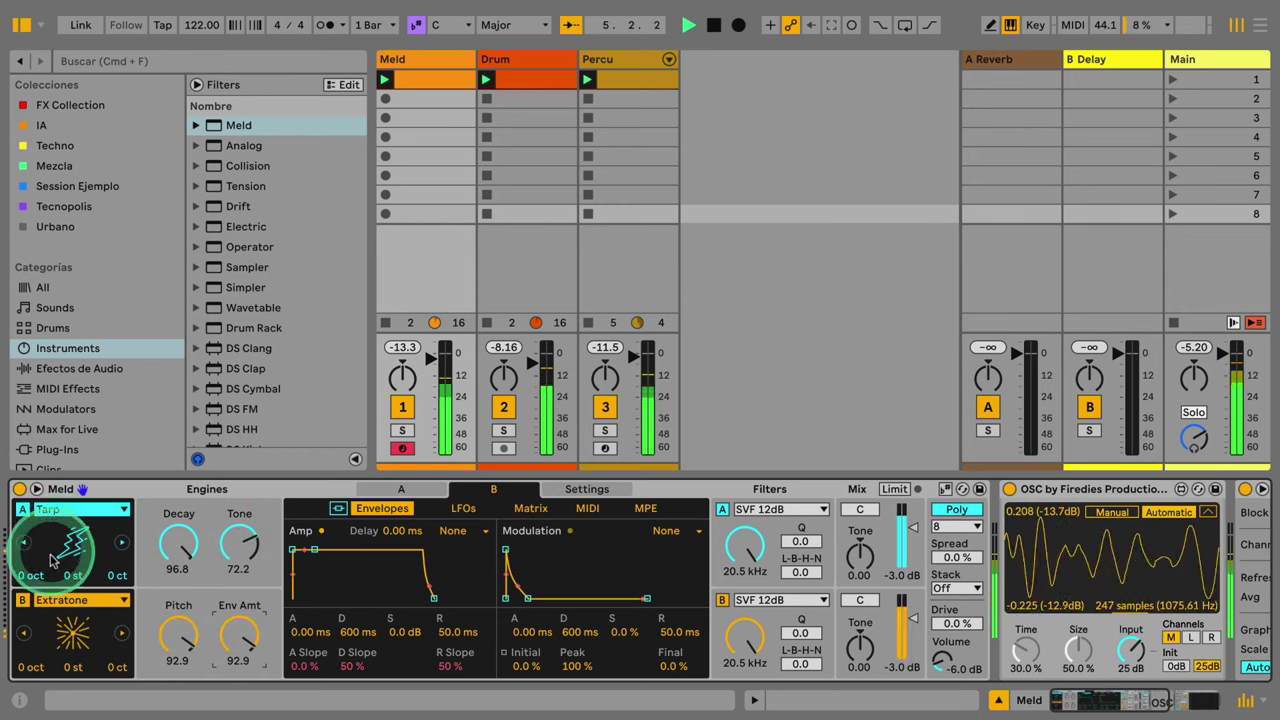
# Set engine A to Basic Shapes with Shape at 1.6 and Tone at 46.8
pyautogui.click(80, 509)
pyautogui.click(60, 126)
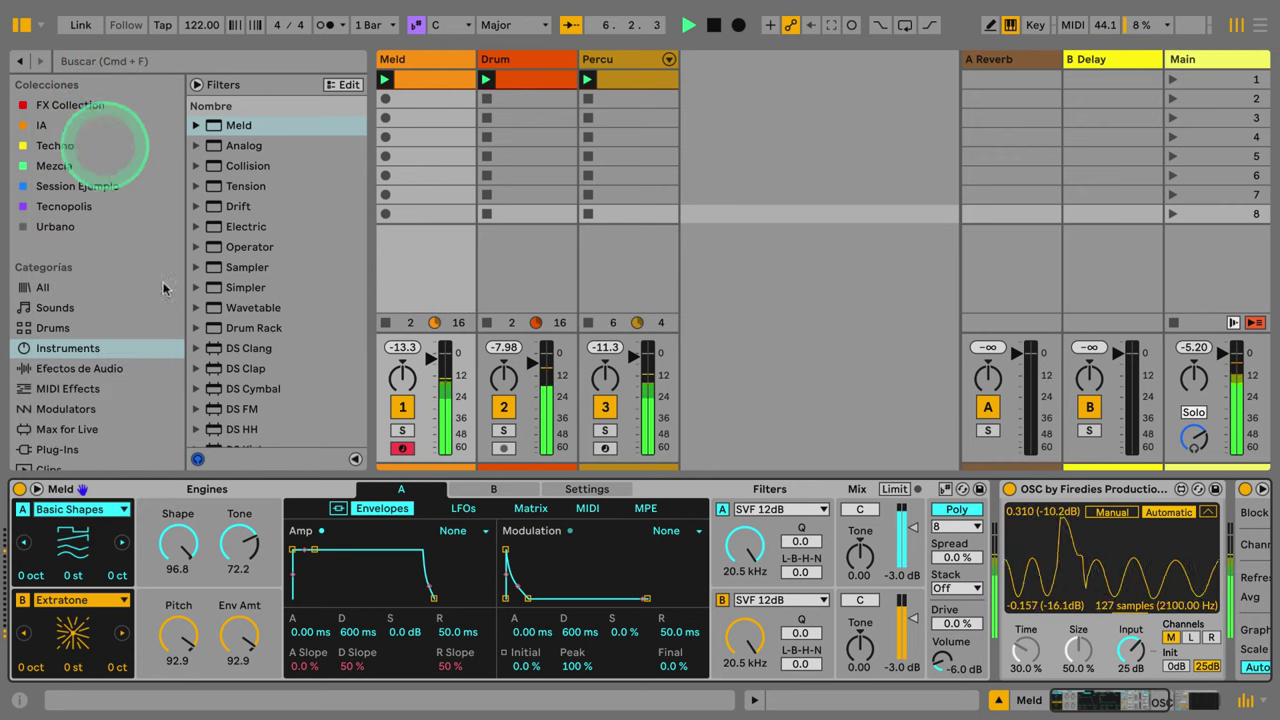
pyautogui.moveTo(178, 548); pyautogui.dragTo(194, 651)
pyautogui.moveTo(239, 548)
pyautogui.mouseDown()
pyautogui.moveTo(241, 598)
pyautogui.moveTo(238, 572)
pyautogui.mouseUp()
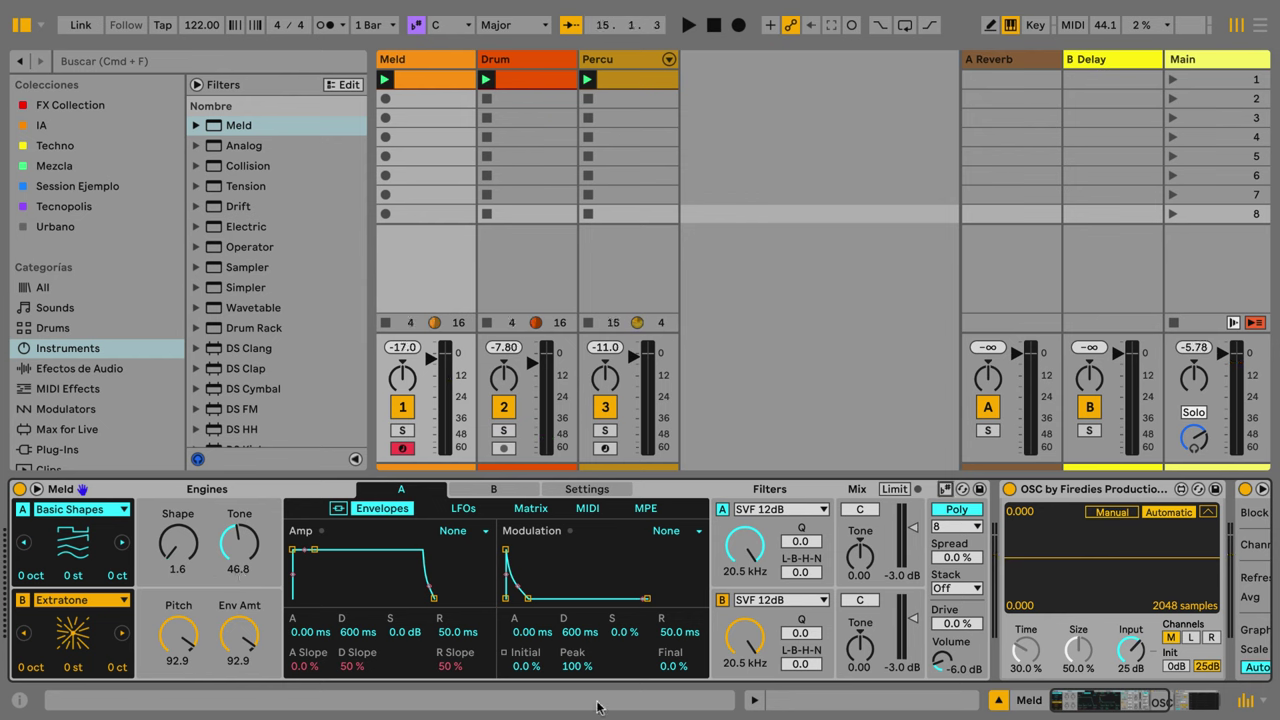
# With playback running, enable scale awareness on Meld and change the set's scale to Minor
pyautogui.press('space')
pyautogui.click(944, 489)
pyautogui.click(512, 25)
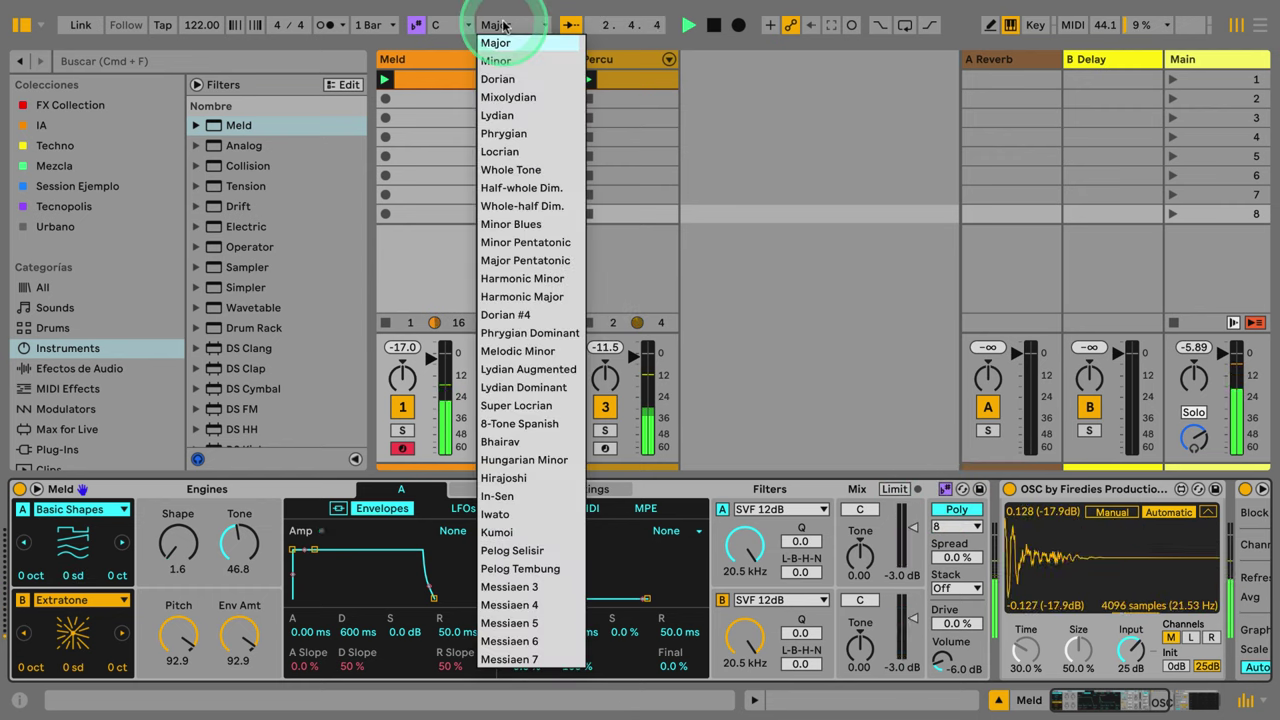
pyautogui.click(500, 57)
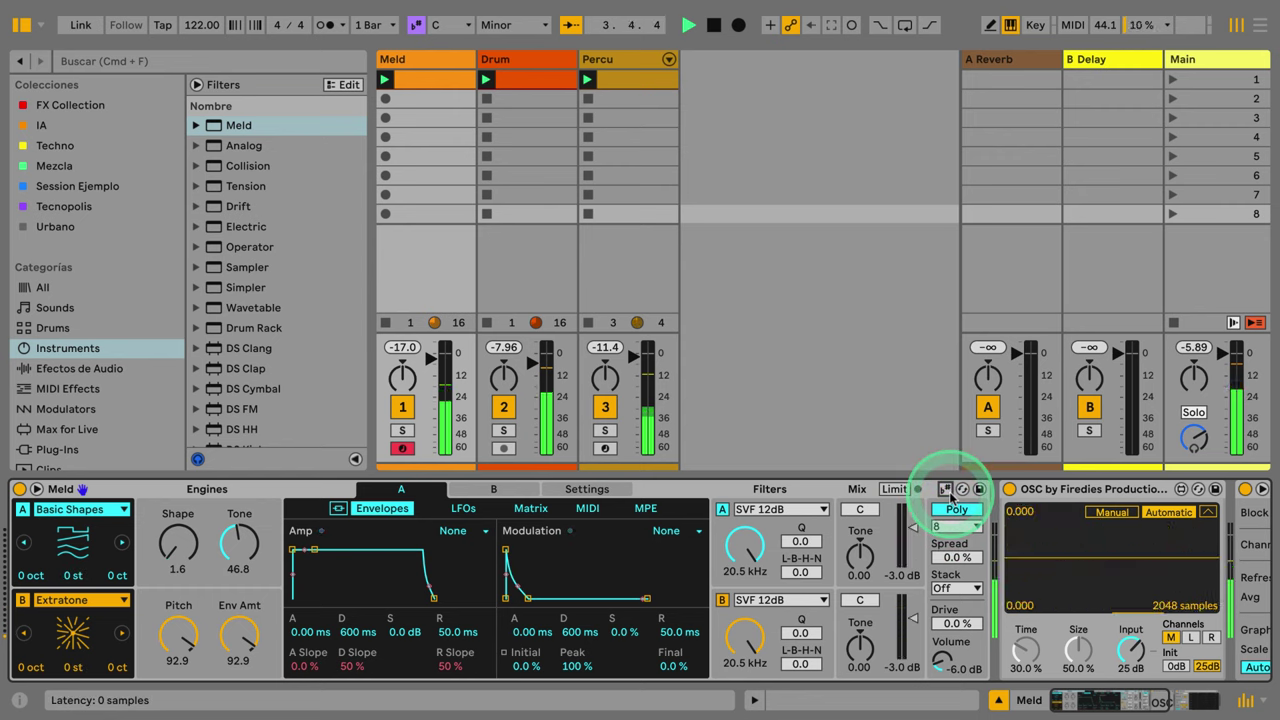
# Change the set's scale to Super Locrian and compare Meld with scale awareness off and on, leaving it on
pyautogui.click(505, 25)
pyautogui.click(521, 412)
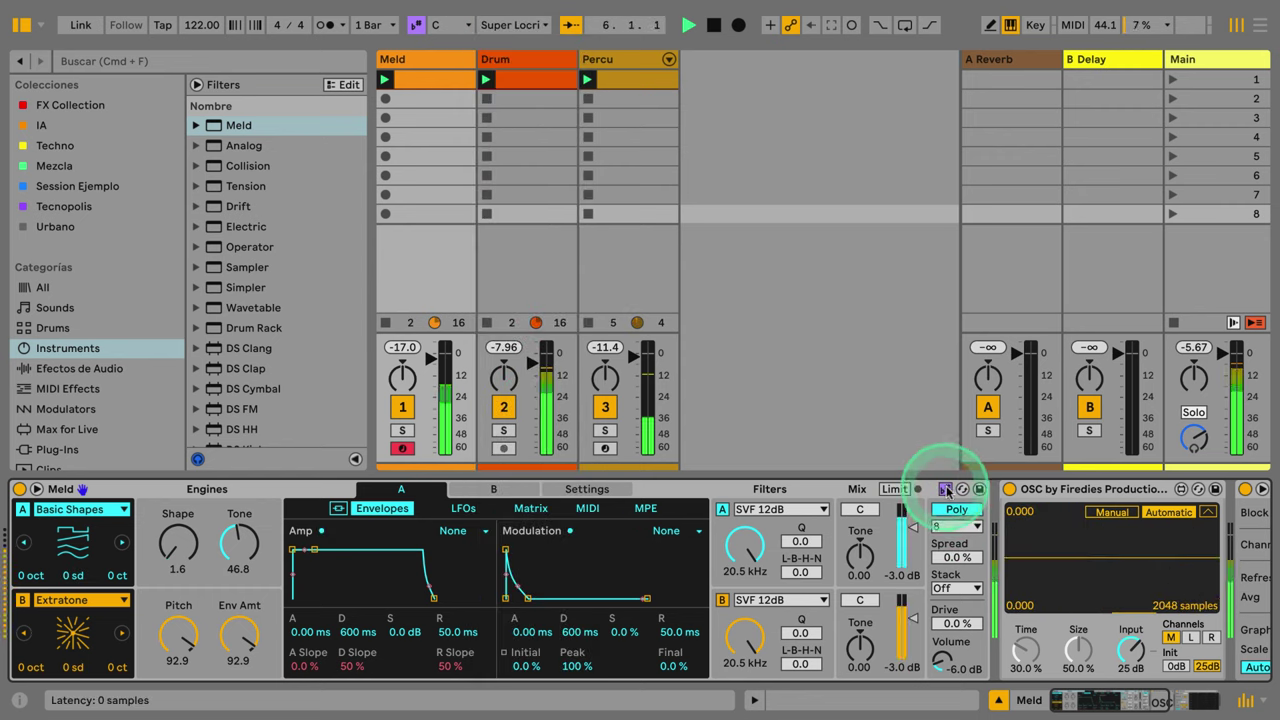
pyautogui.click(945, 492)
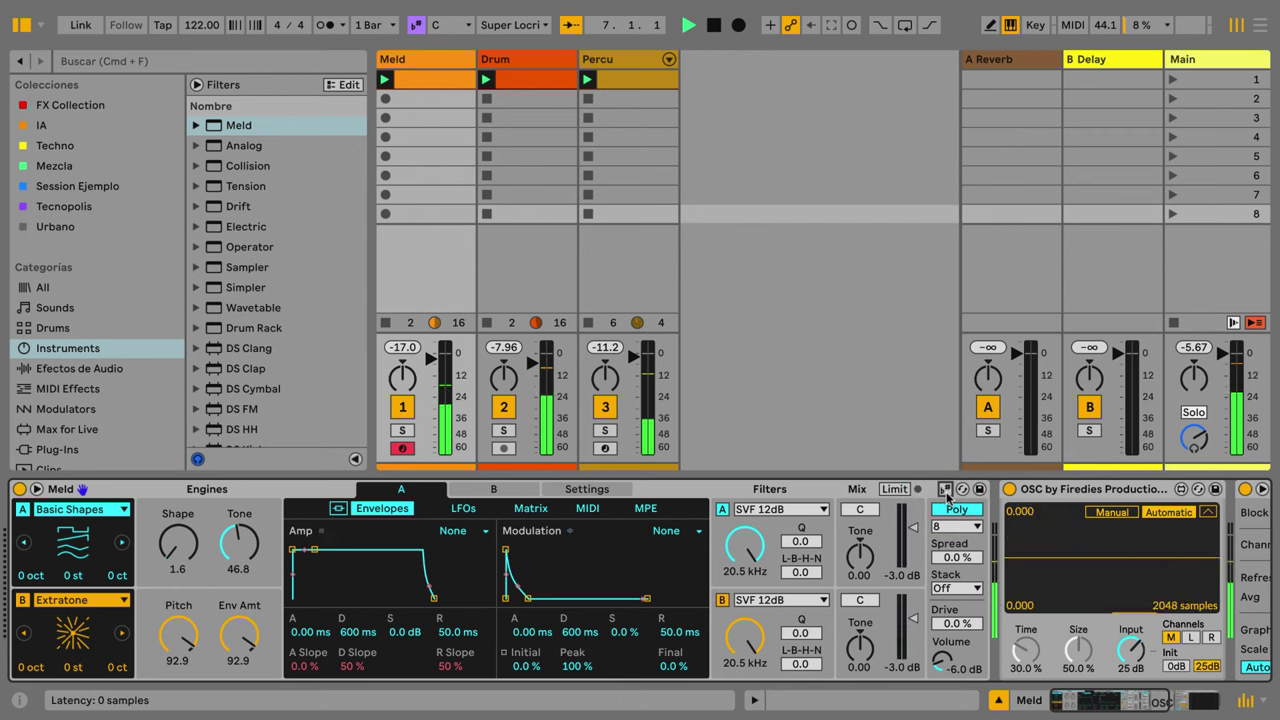
pyautogui.click(945, 492)
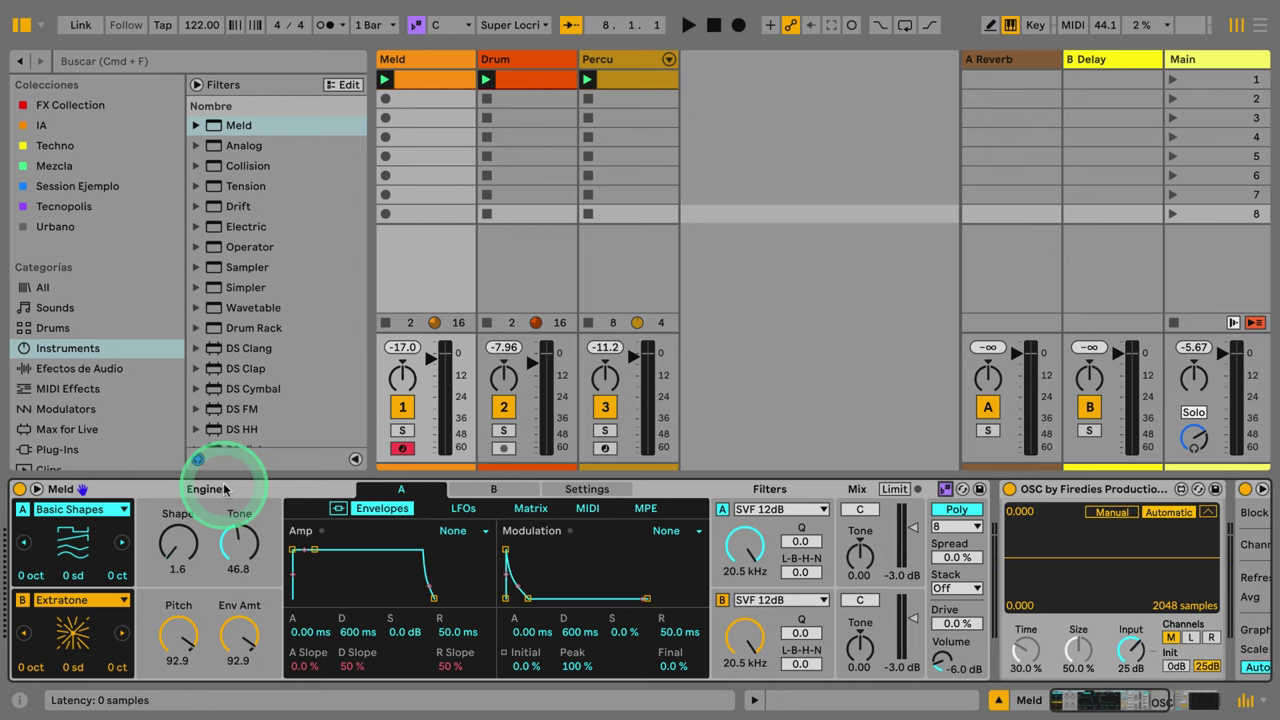
# Change engine A's oscillator type to Swarm Triangle
pyautogui.click(68, 509)
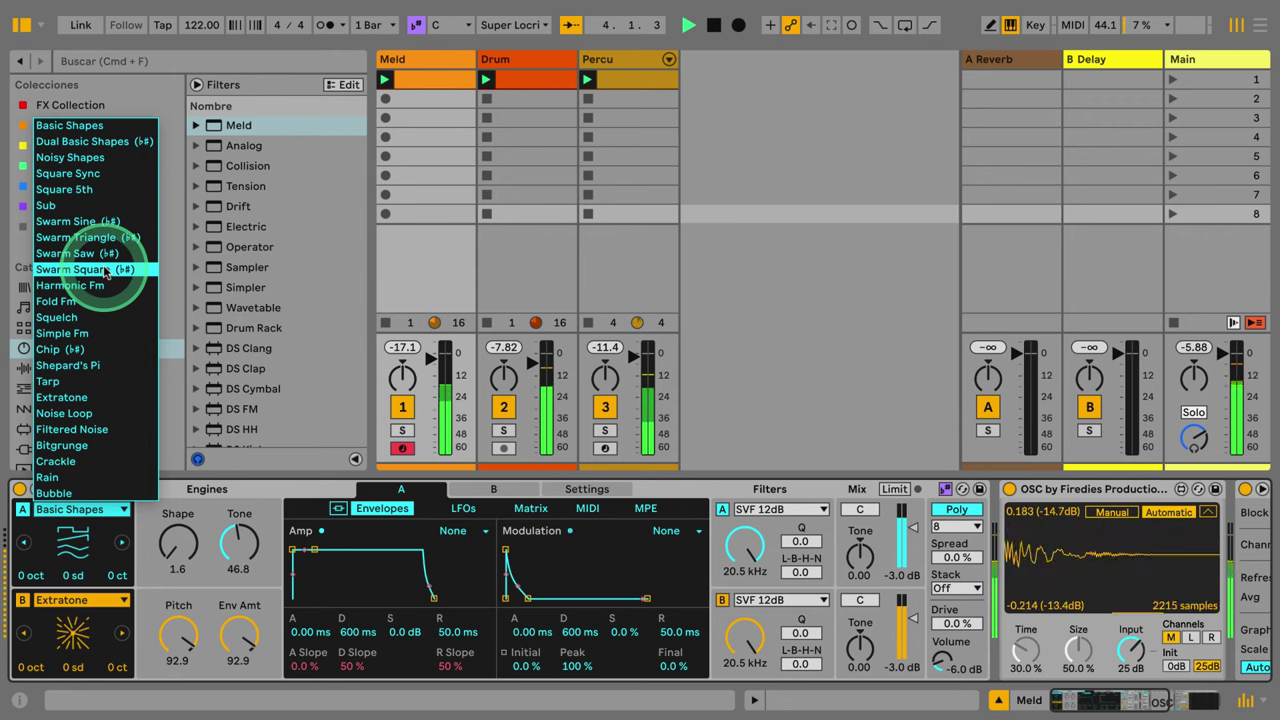
pyautogui.click(177, 263)
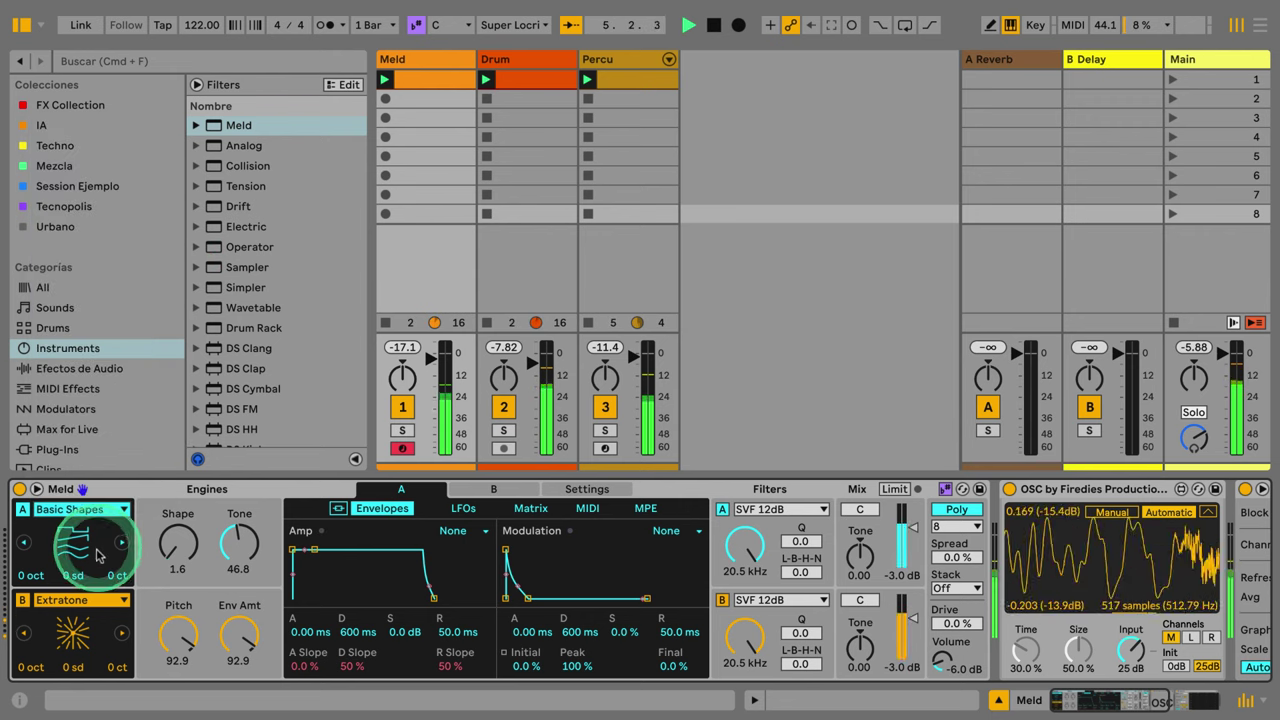
pyautogui.click(62, 509)
pyautogui.click(100, 238)
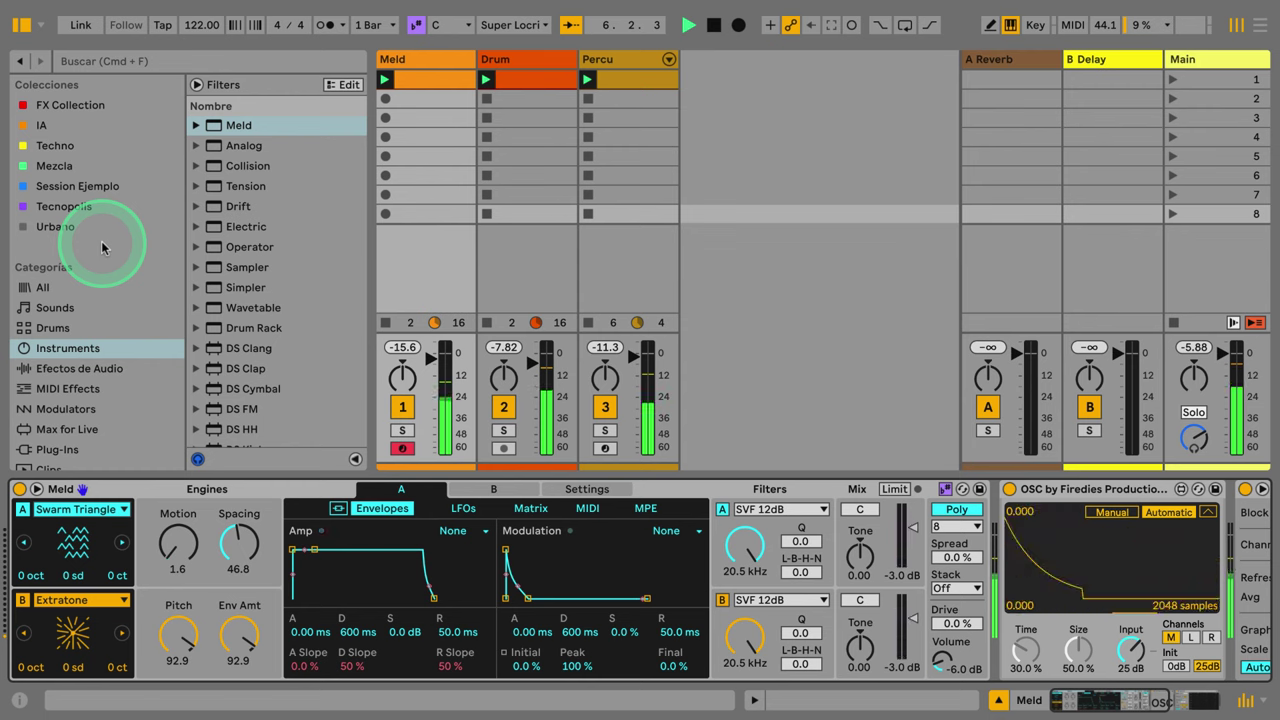
# Set engine A's Motion to 100.0 and its Spacing to 63.5
pyautogui.moveTo(175, 510); pyautogui.dragTo(180, 409)
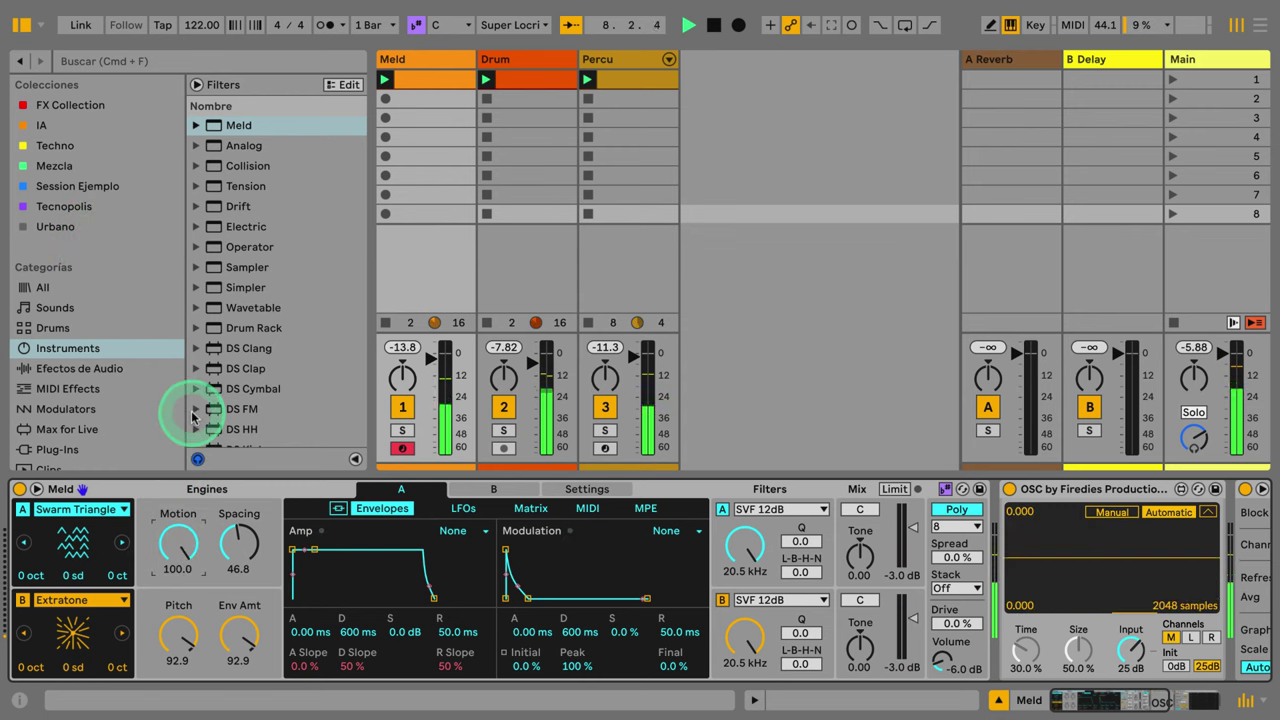
pyautogui.moveTo(239, 541); pyautogui.dragTo(243, 470)
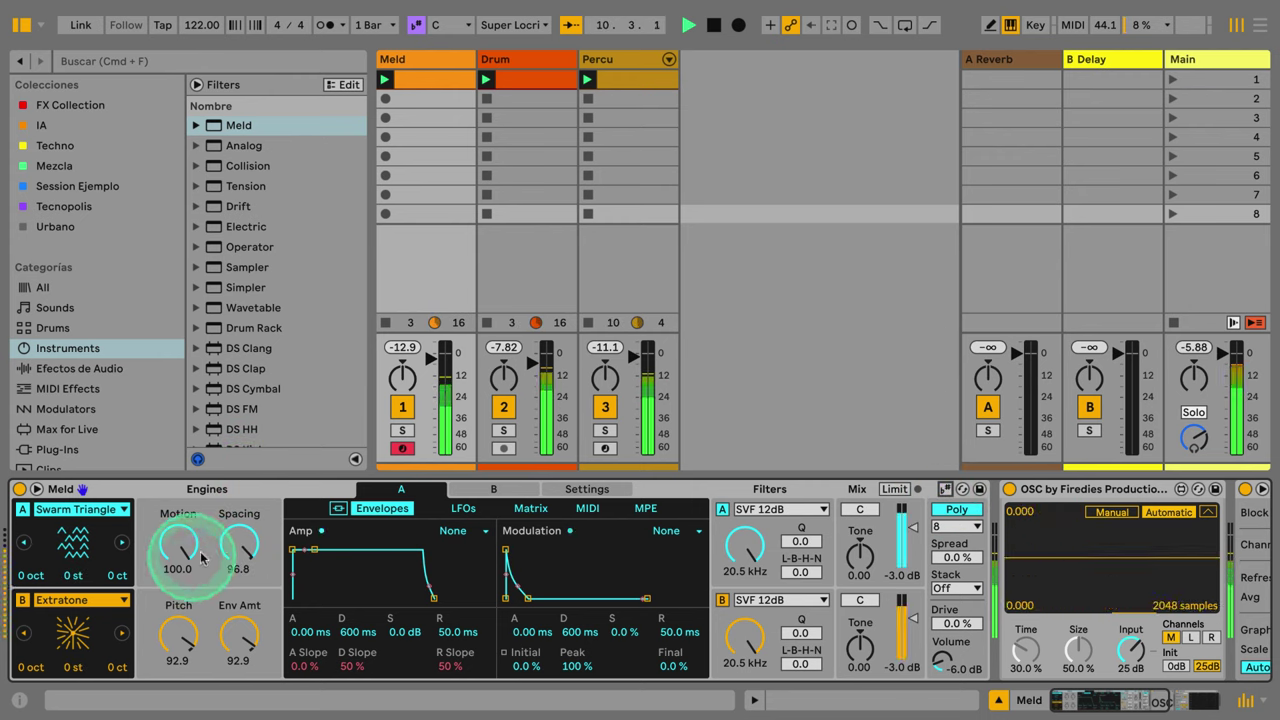
pyautogui.moveTo(225, 540); pyautogui.dragTo(244, 588)
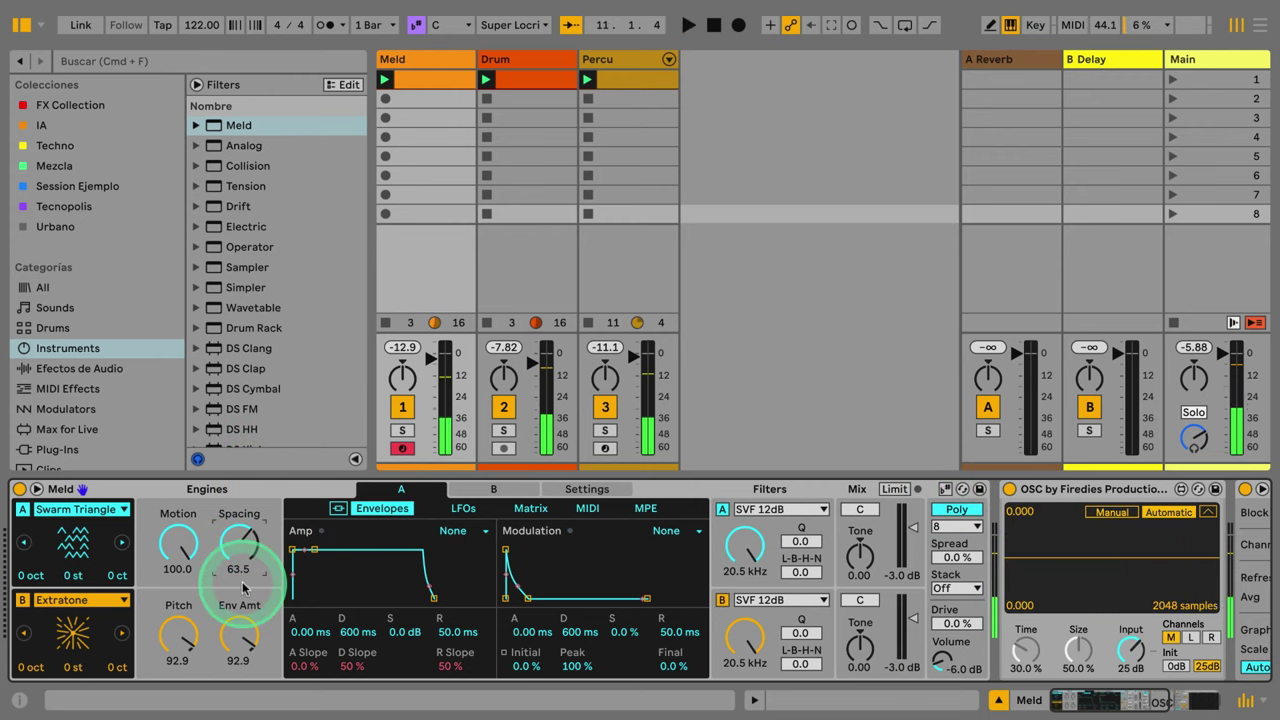
# Set engine B to Dual Basic Shapes with Shape reset to 0.0, and turn on Meld's scale awareness
pyautogui.moveTo(122, 598); pyautogui.dragTo(122, 232)
pyautogui.click(944, 489)
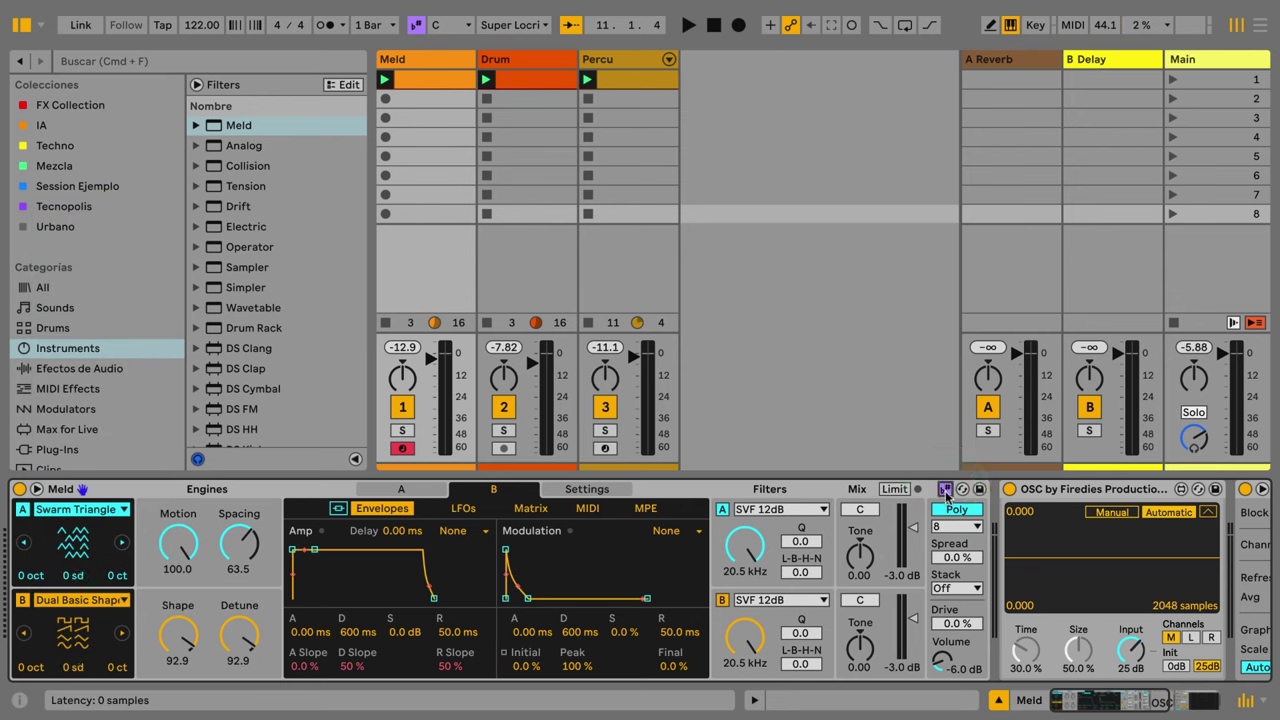
pyautogui.doubleClick(203, 624)
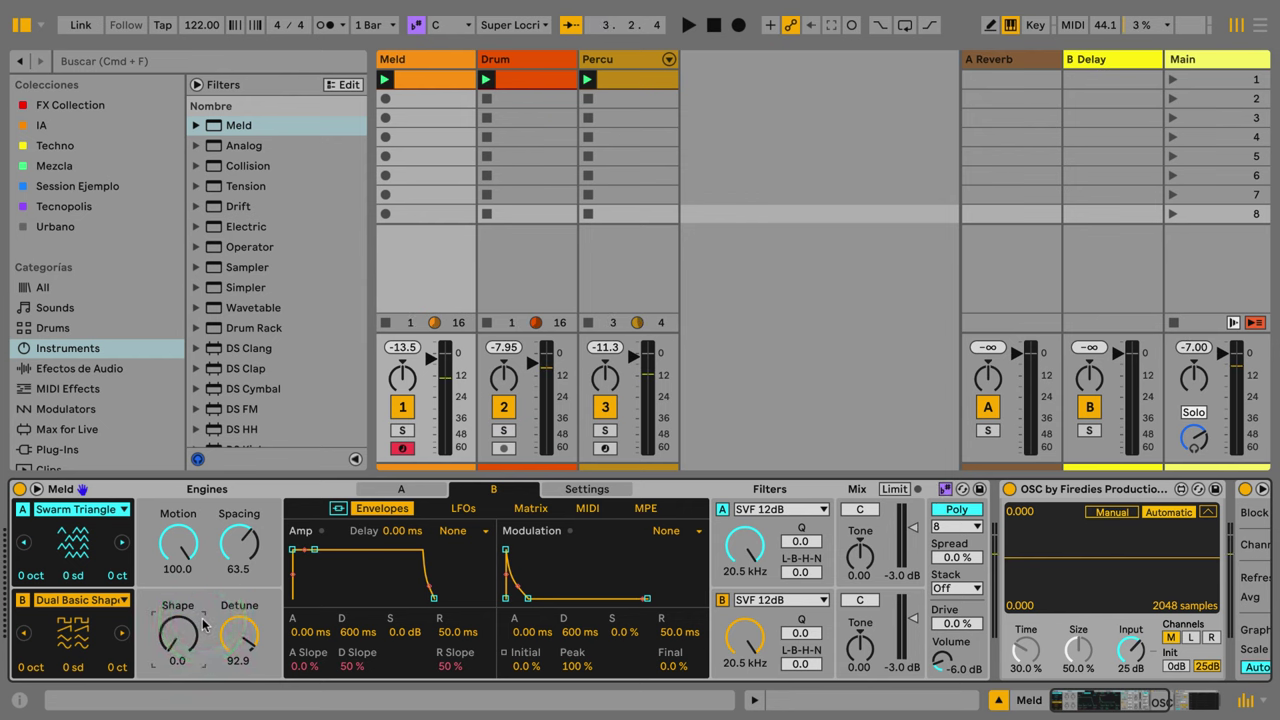
# Try SVF 24dB and LP 12dB MS2 as engine A's filter type
pyautogui.click(762, 510)
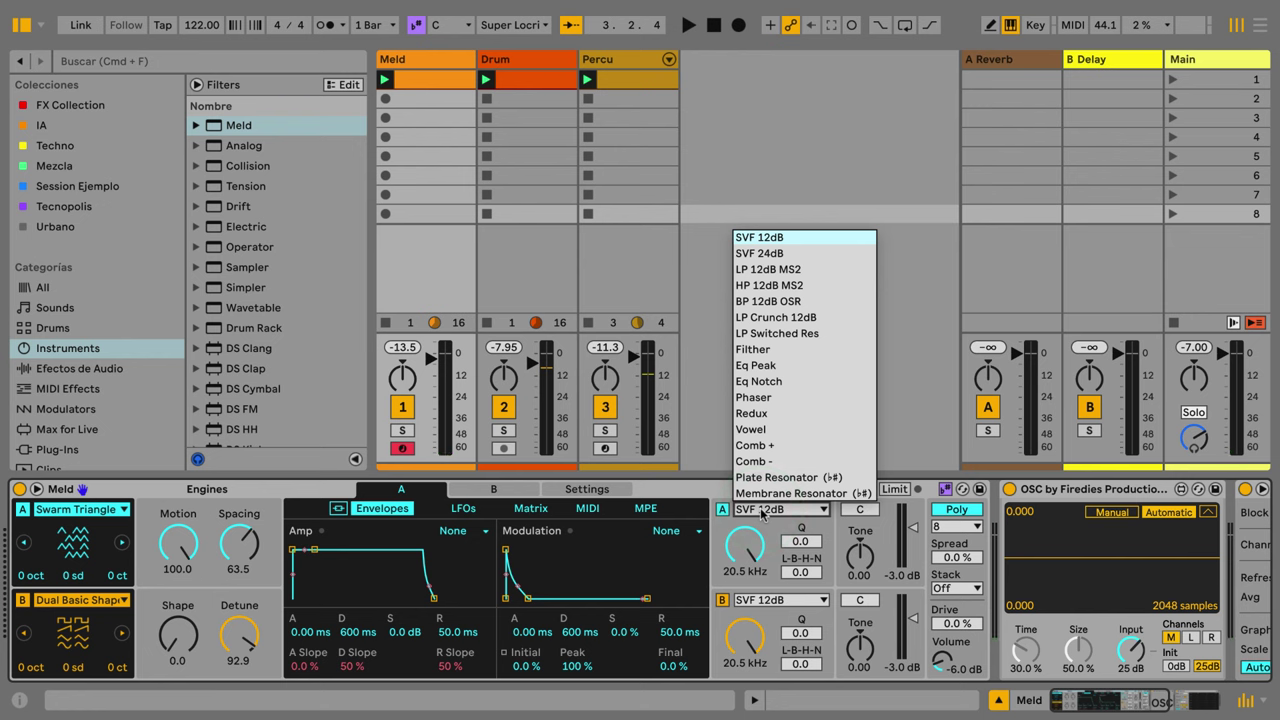
pyautogui.click(760, 253)
pyautogui.click(770, 509)
pyautogui.click(800, 284)
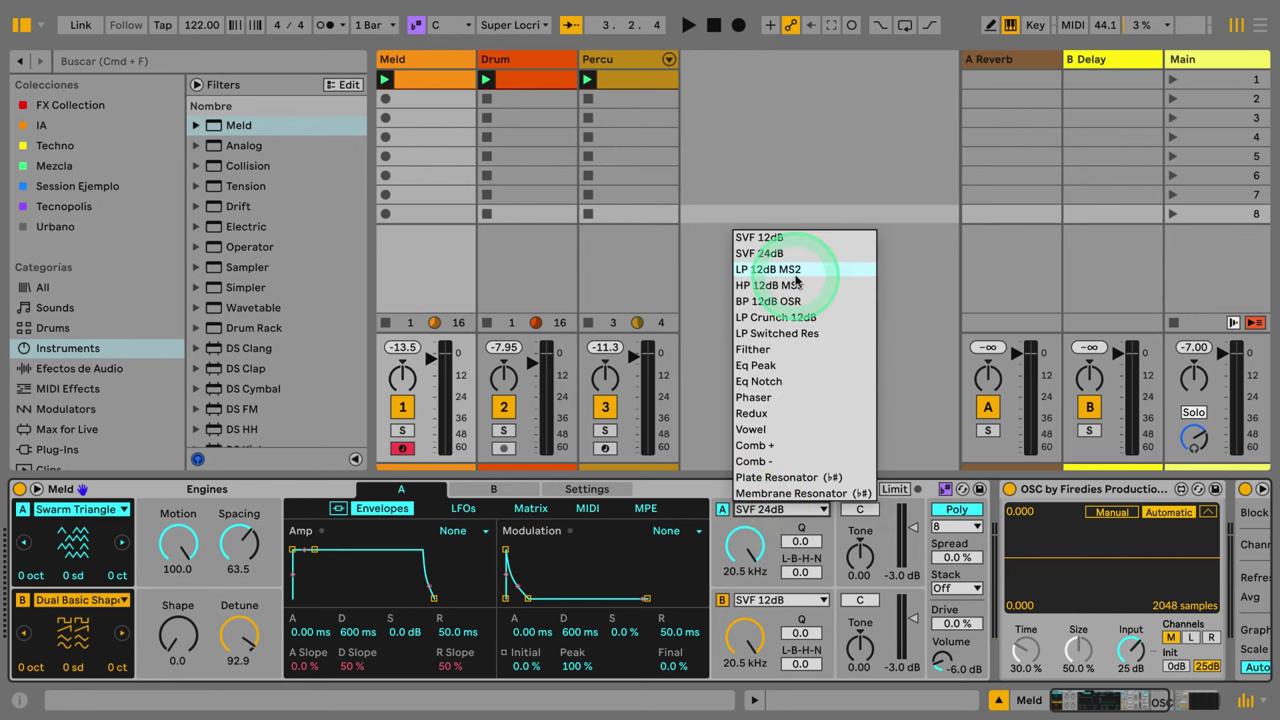
pyautogui.click(804, 541)
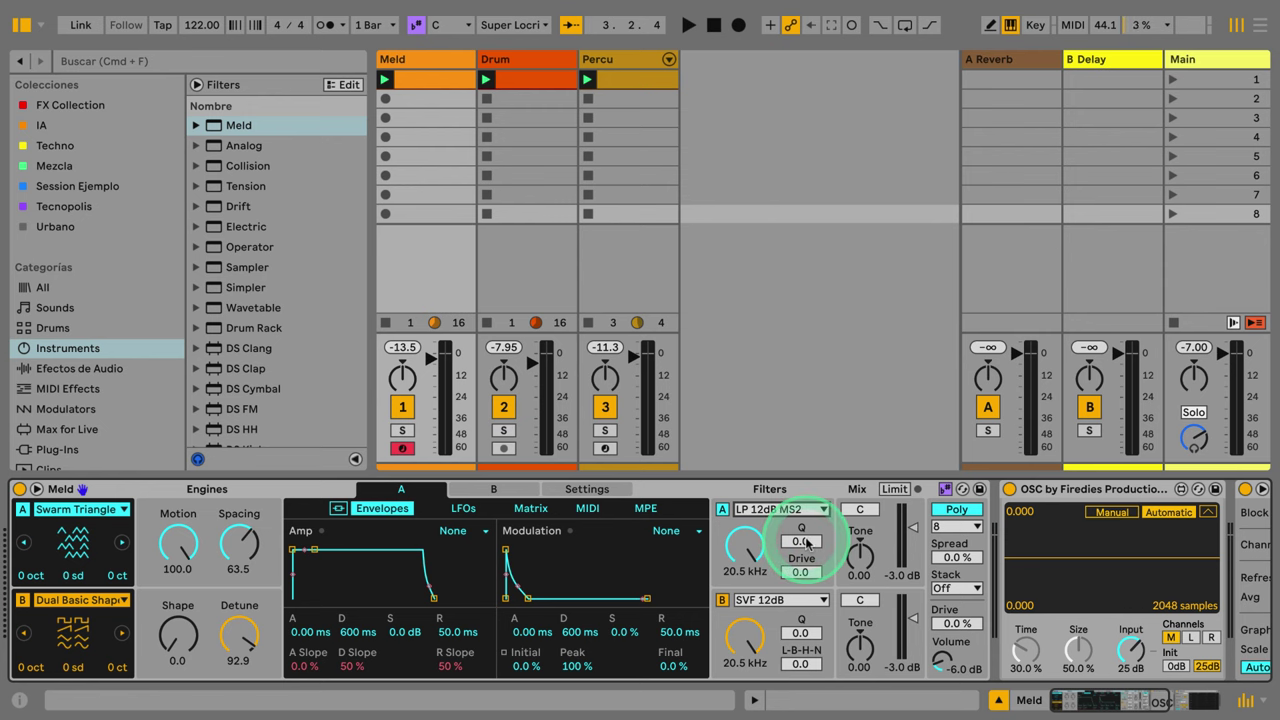
# Switch engine A's filter to Plate Resonator and, with playback running, set its frequency to 349 Hz, Q to 34.4 and Ratio to 27.3
pyautogui.click(795, 509)
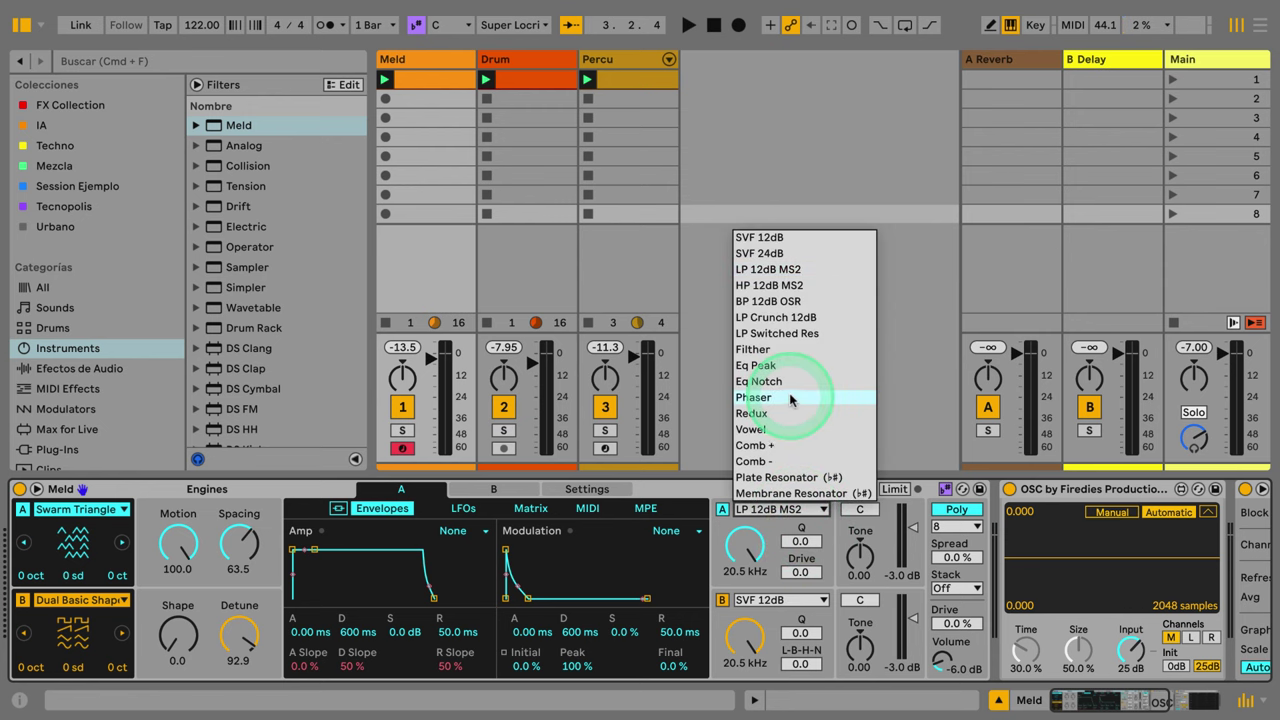
pyautogui.click(784, 478)
pyautogui.click(795, 565)
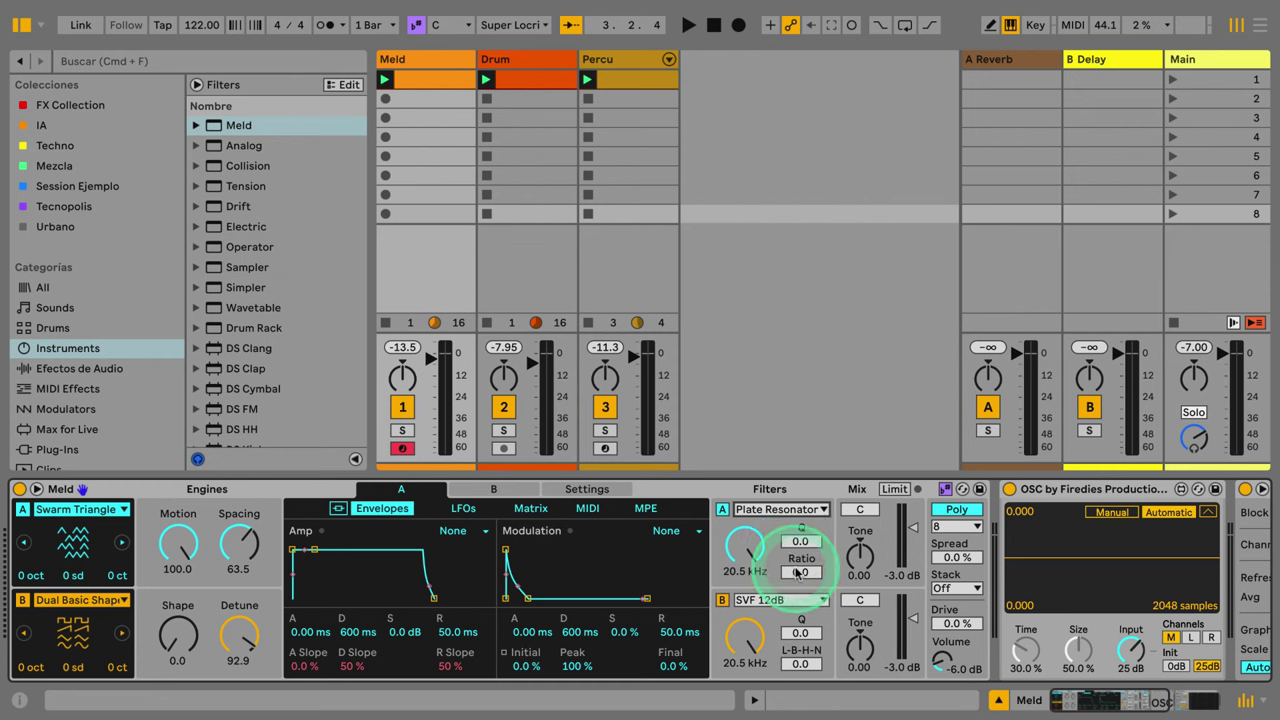
pyautogui.press('space')
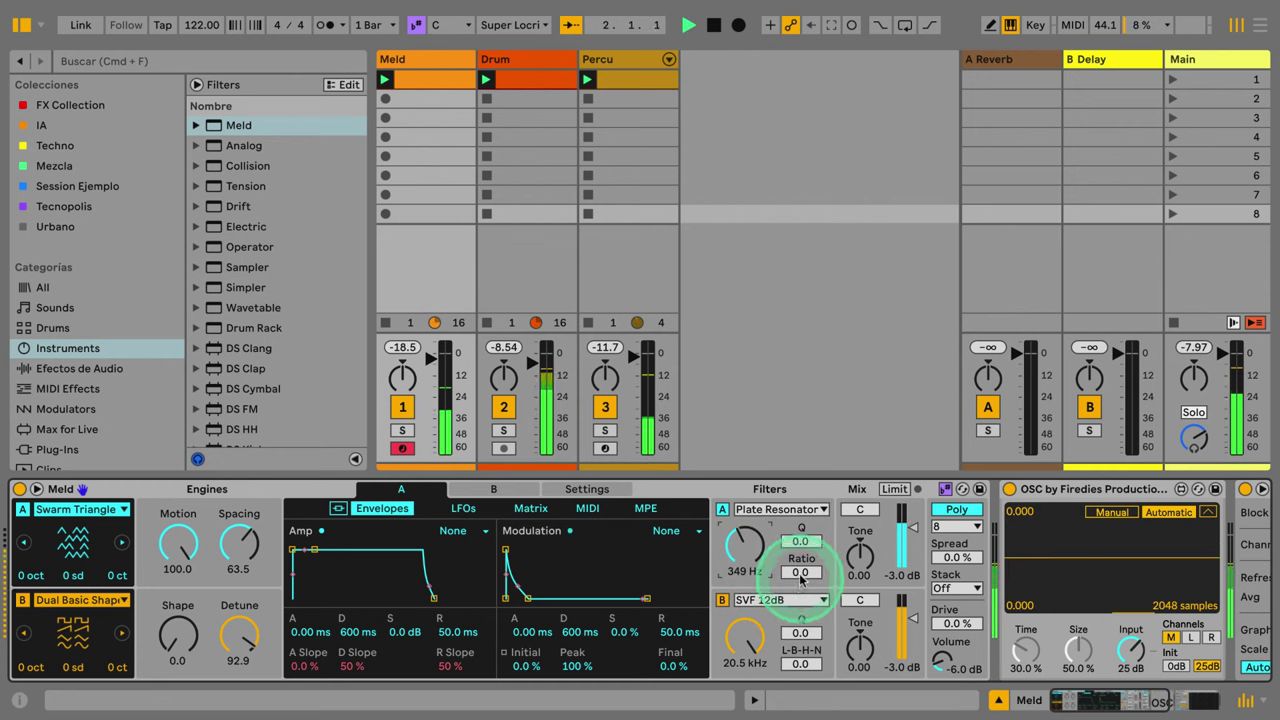
pyautogui.moveTo(800, 578); pyautogui.dragTo(808, 494)
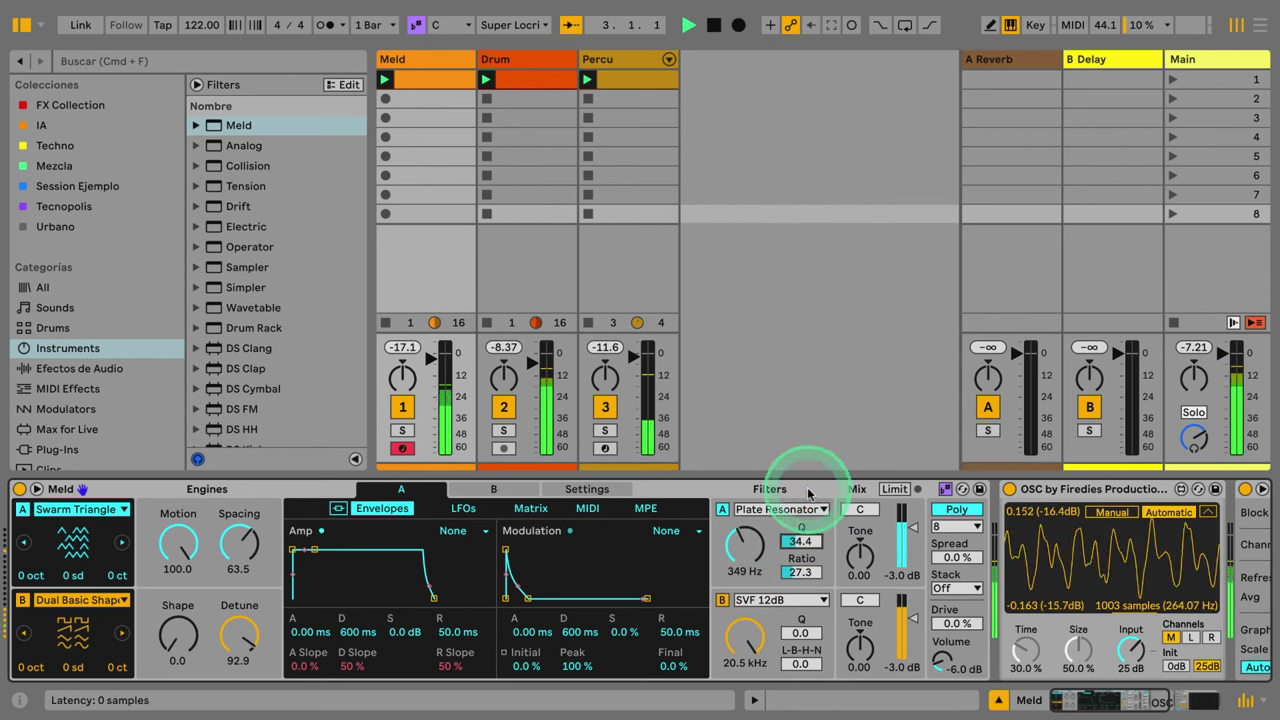
# Audition Eq Notch and BP 12dB OSR on engine A's filter, settle on LP 12dB MS2, and set engine A's Spacing to 0.0
pyautogui.click(790, 509)
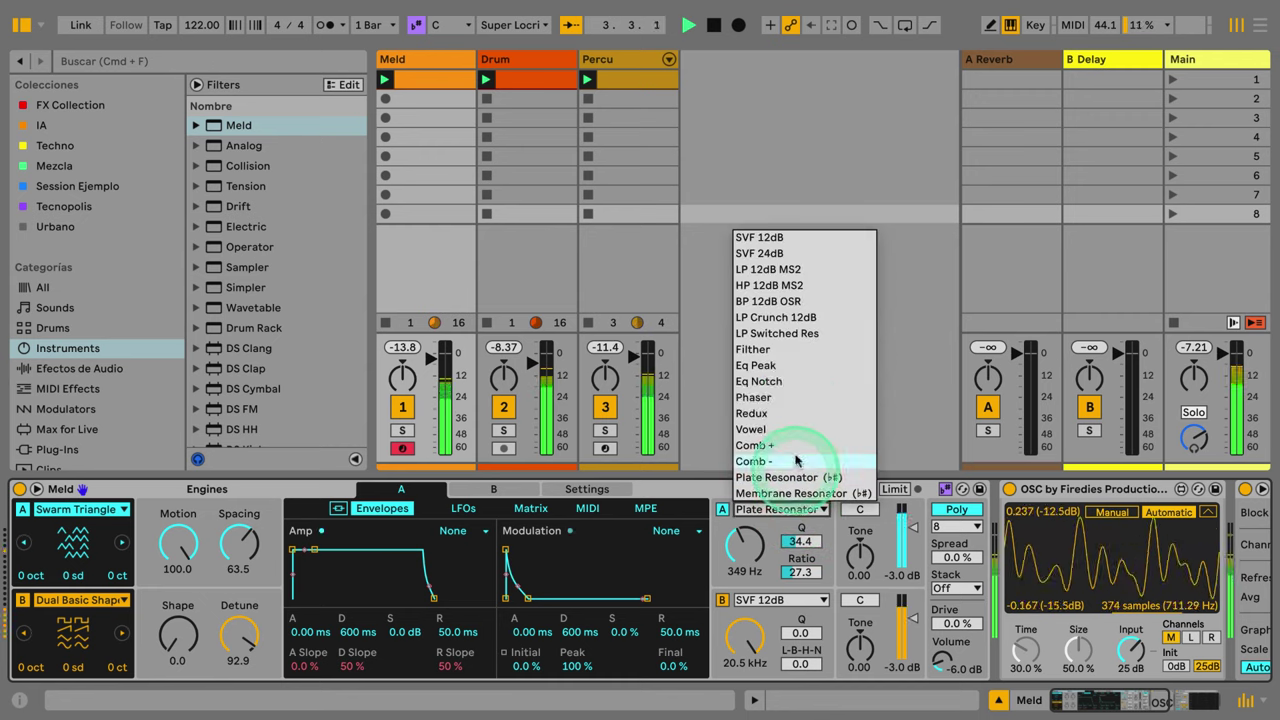
pyautogui.click(795, 382)
pyautogui.click(775, 509)
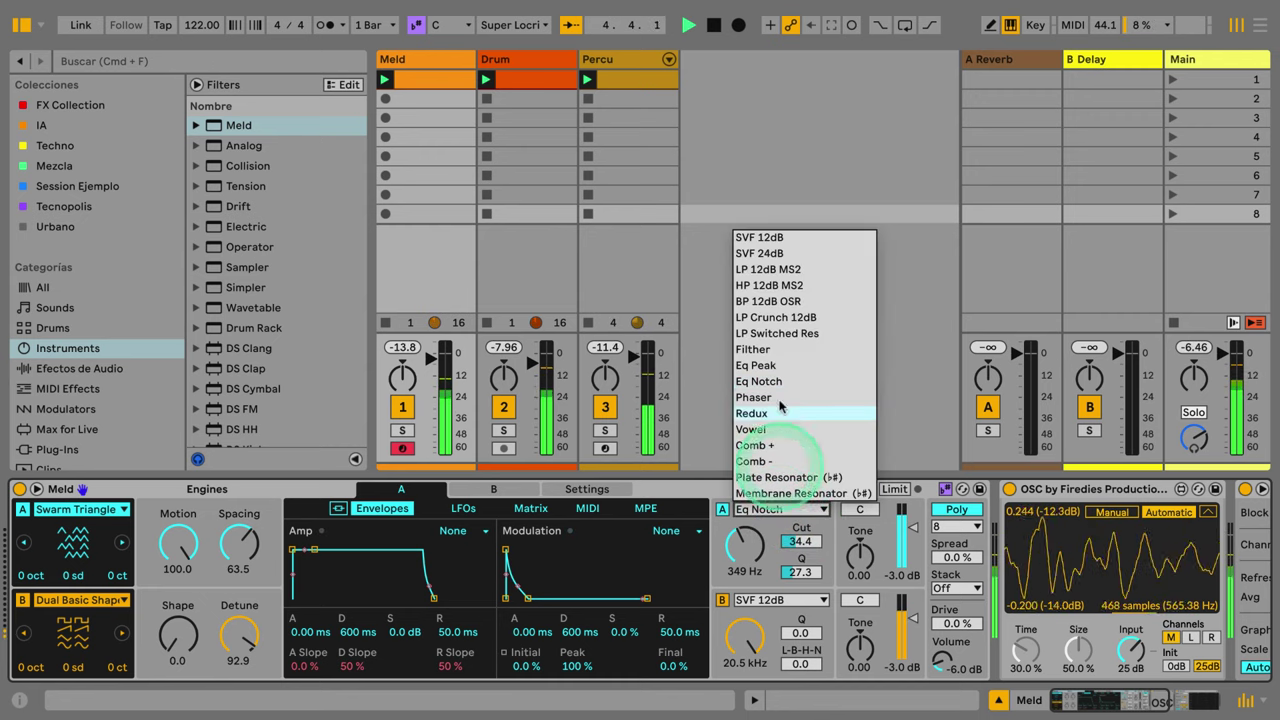
pyautogui.click(781, 300)
pyautogui.click(770, 508)
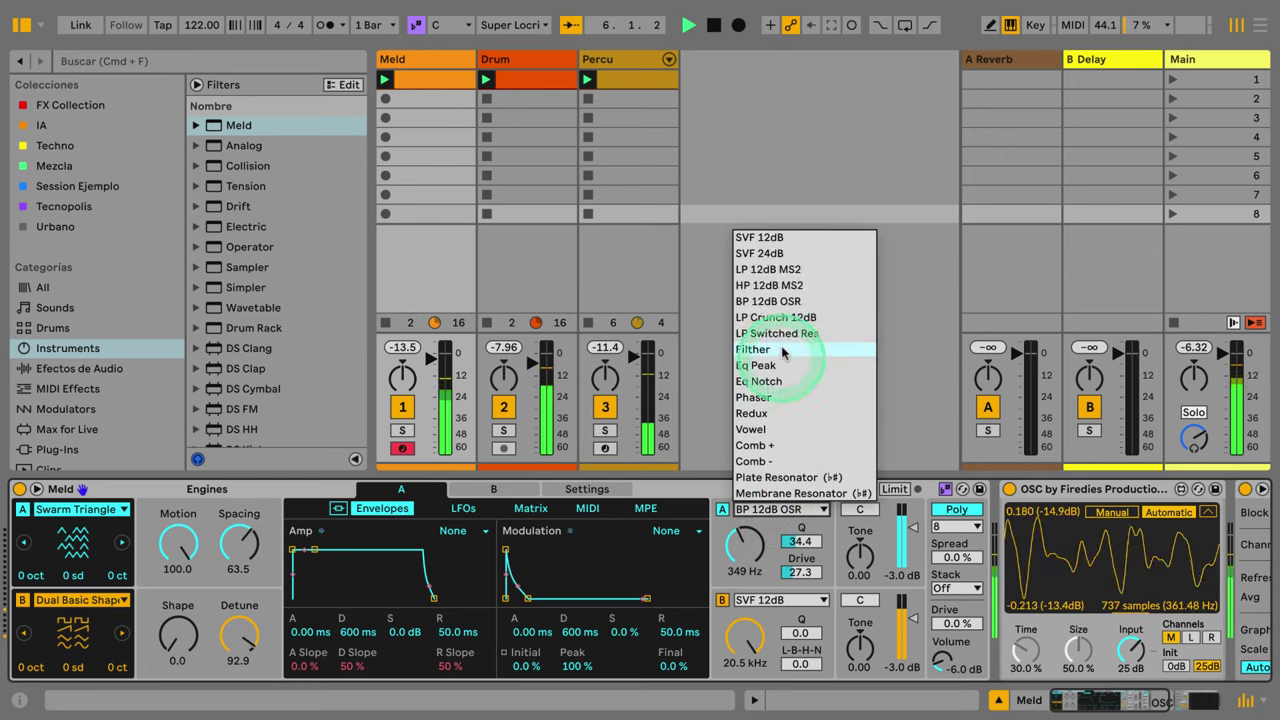
pyautogui.click(775, 269)
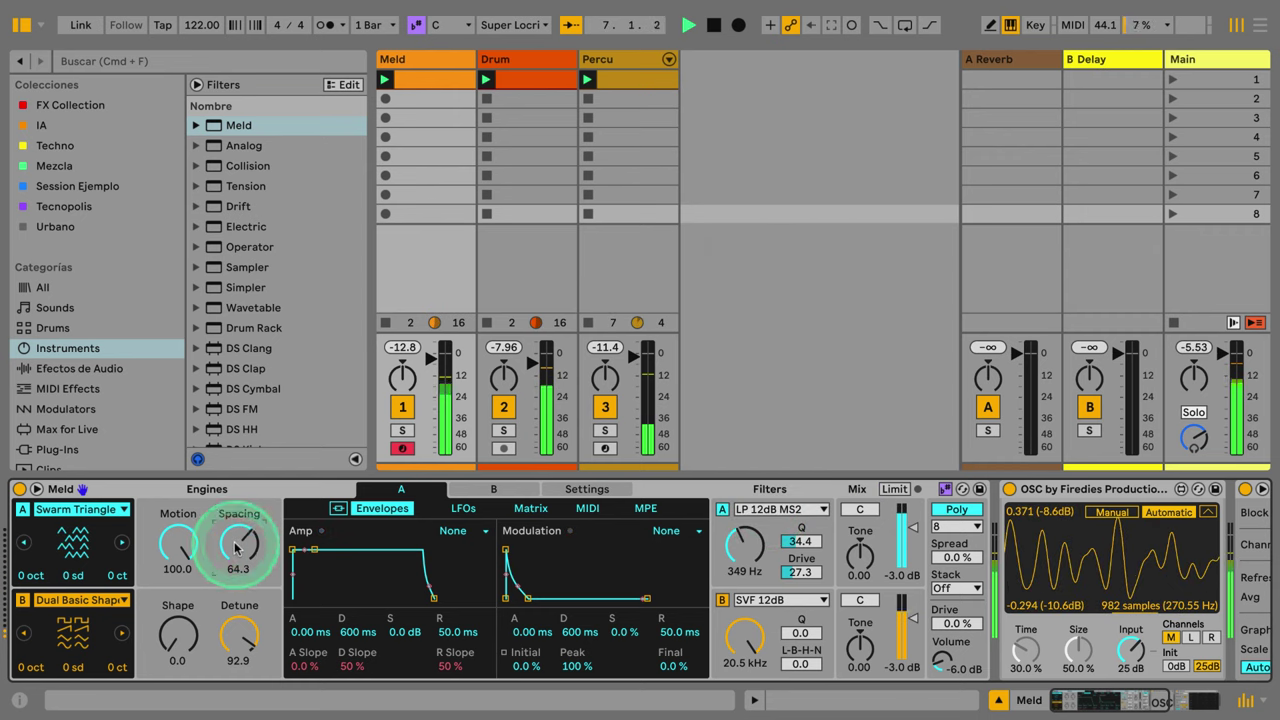
pyautogui.moveTo(237, 547); pyautogui.dragTo(243, 686)
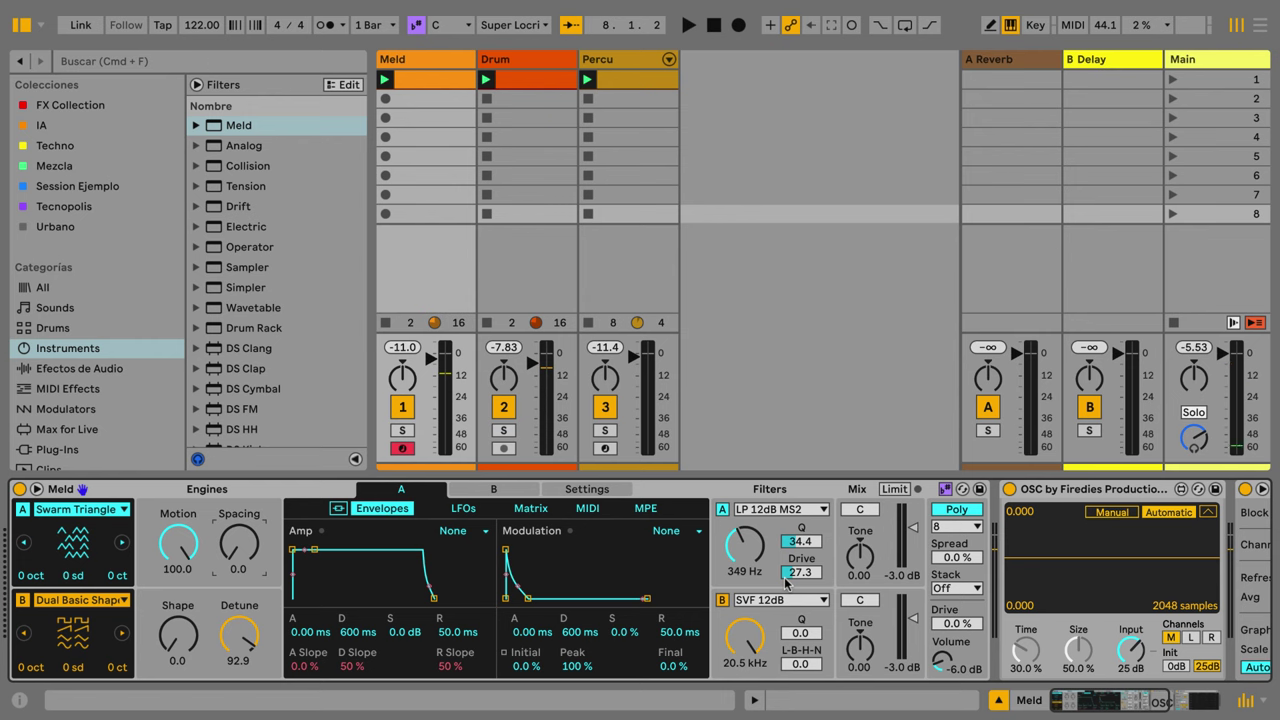
# Turn on Meld's limiter during playback, and set engine A's level to -1.1 dB and its filter frequency to 225 Hz
pyautogui.press('space')
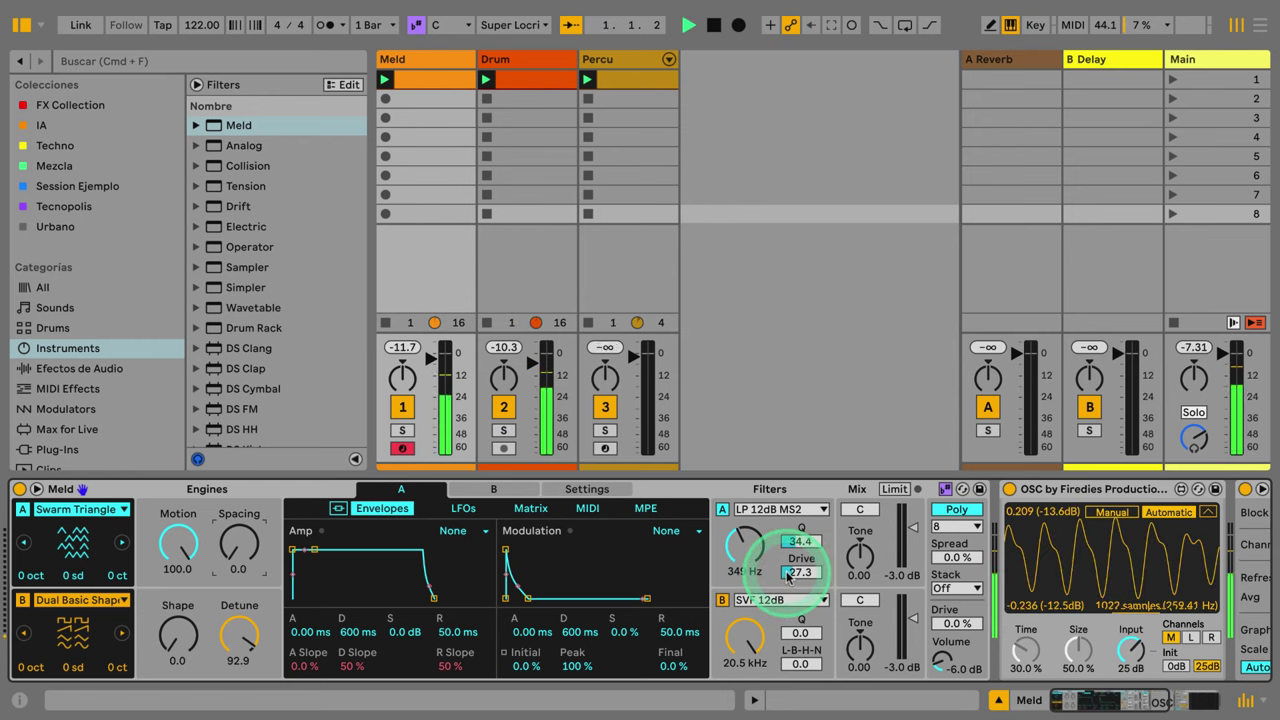
pyautogui.click(895, 489)
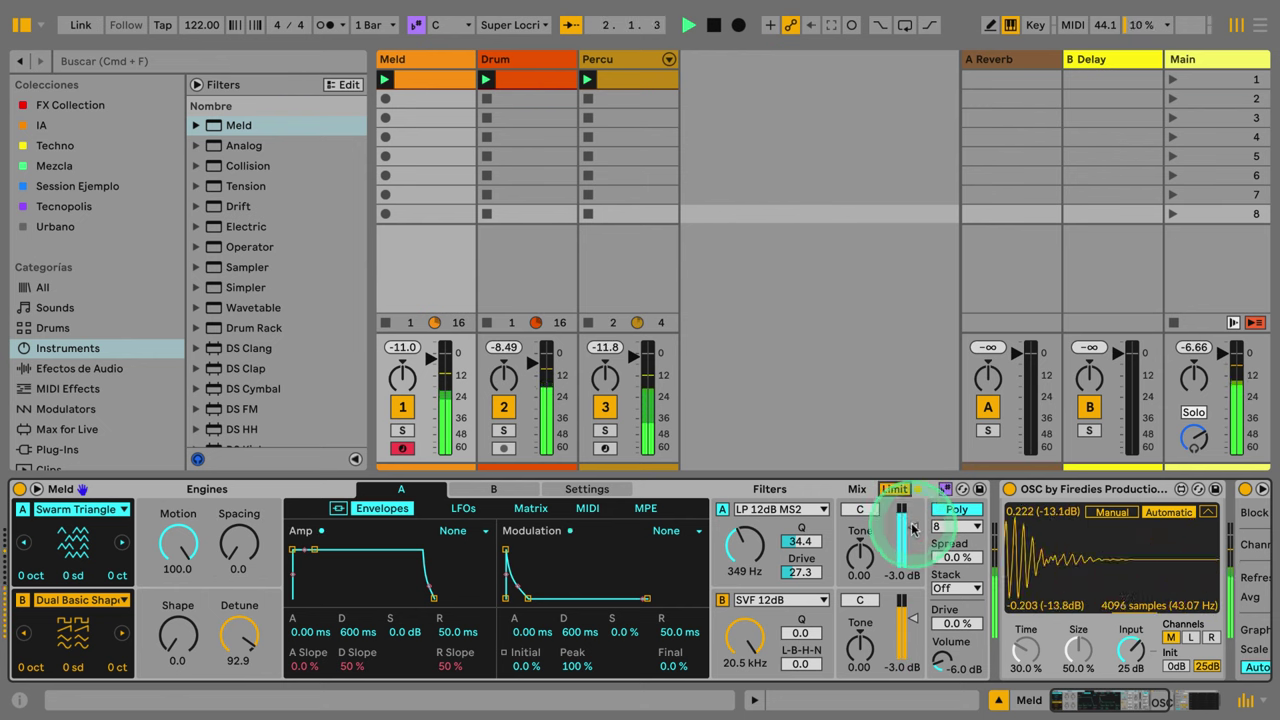
pyautogui.moveTo(912, 527); pyautogui.dragTo(913, 511)
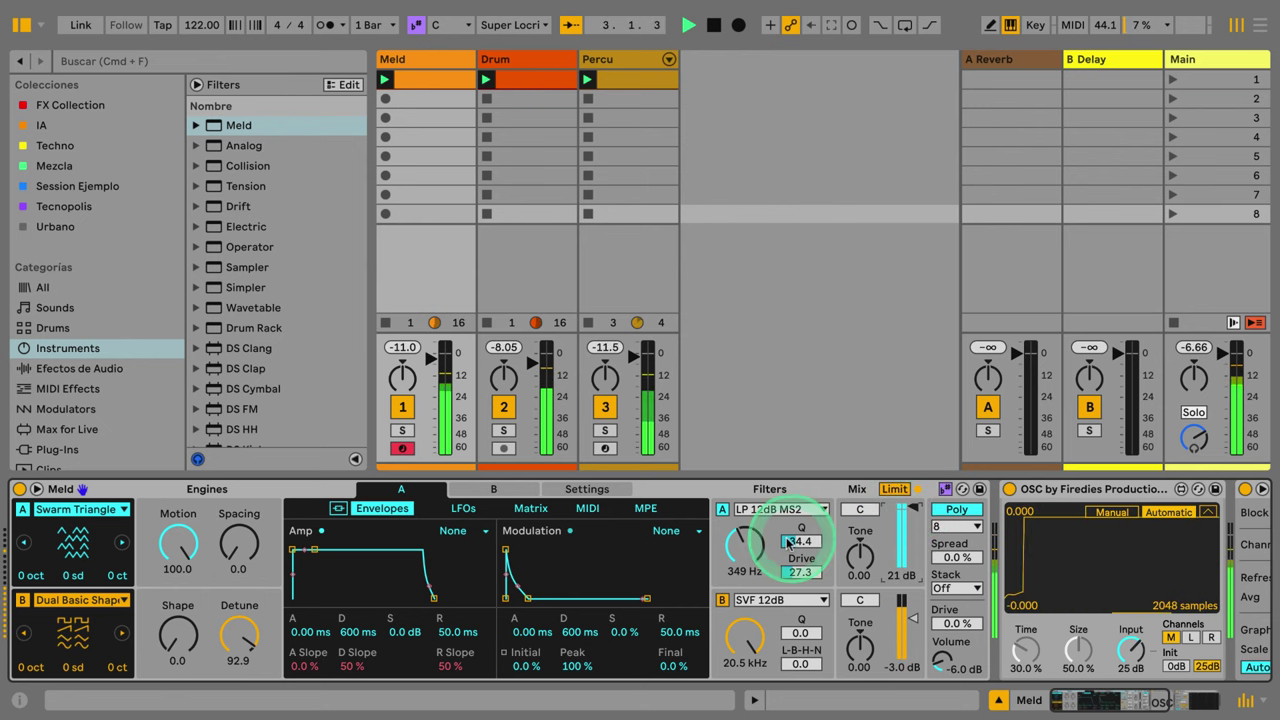
pyautogui.moveTo(757, 543)
pyautogui.mouseDown()
pyautogui.moveTo(757, 486)
pyautogui.moveTo(758, 554)
pyautogui.mouseUp()
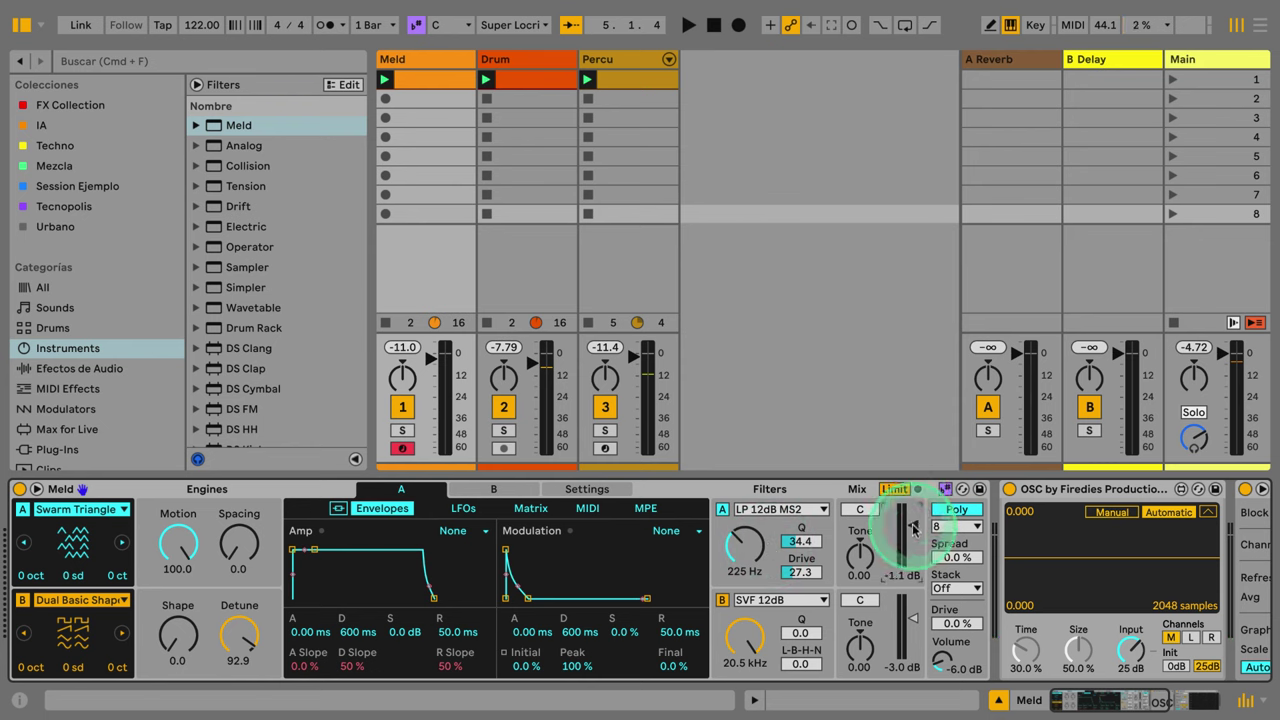
# Shape engine A's envelopes: Amp decay 22.8 s and sustain -9.3 dB, Modulation decay 960 ms and sustain 52%
pyautogui.click(380, 530)
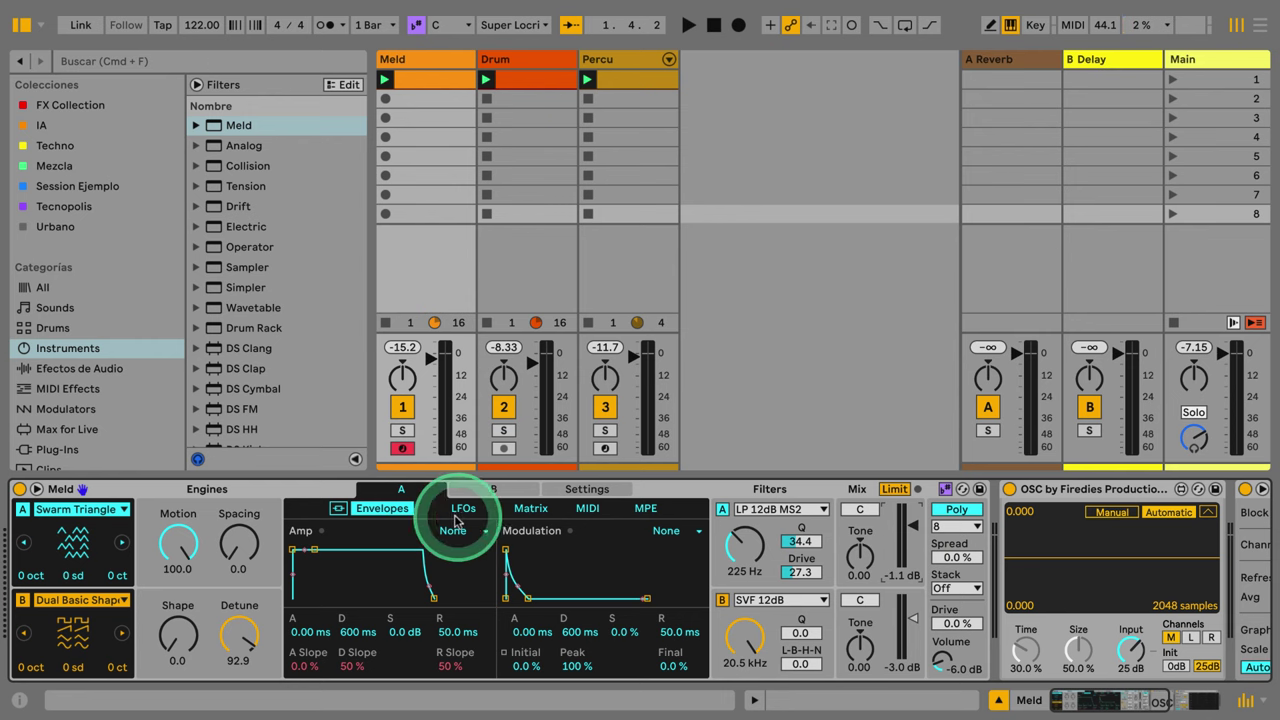
pyautogui.moveTo(314, 550); pyautogui.dragTo(349, 566)
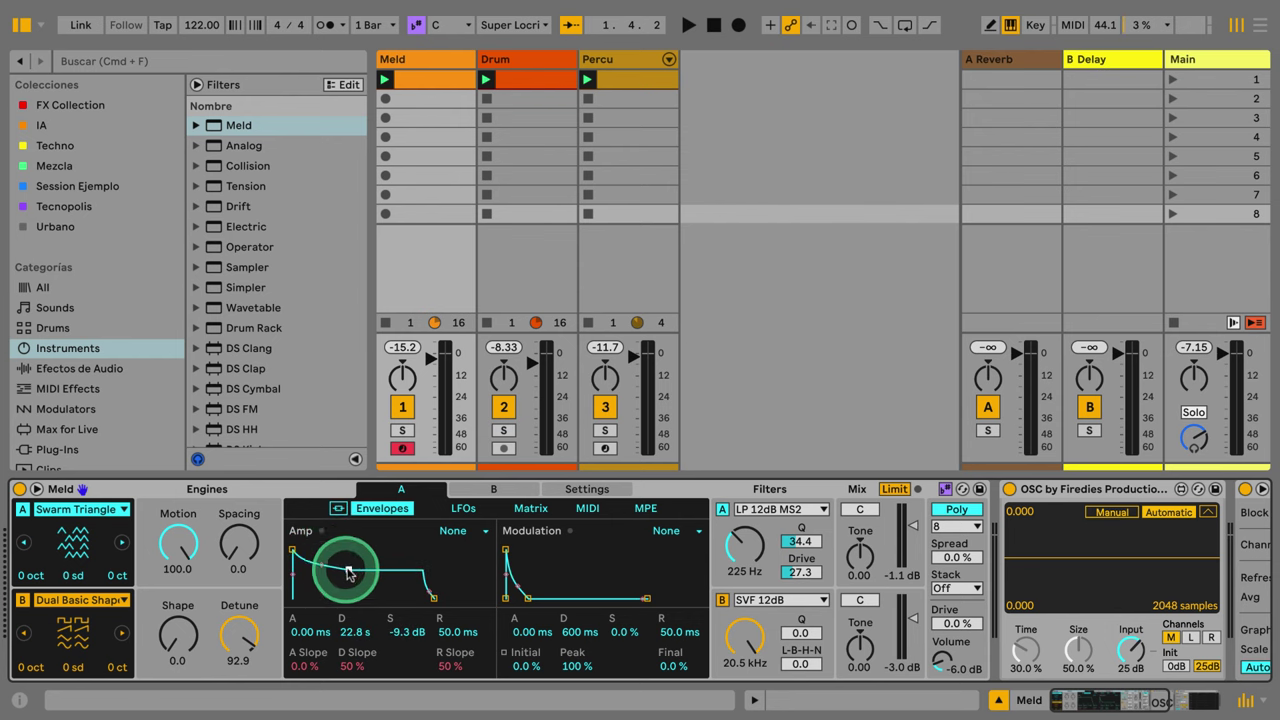
pyautogui.moveTo(527, 598); pyautogui.dragTo(533, 575)
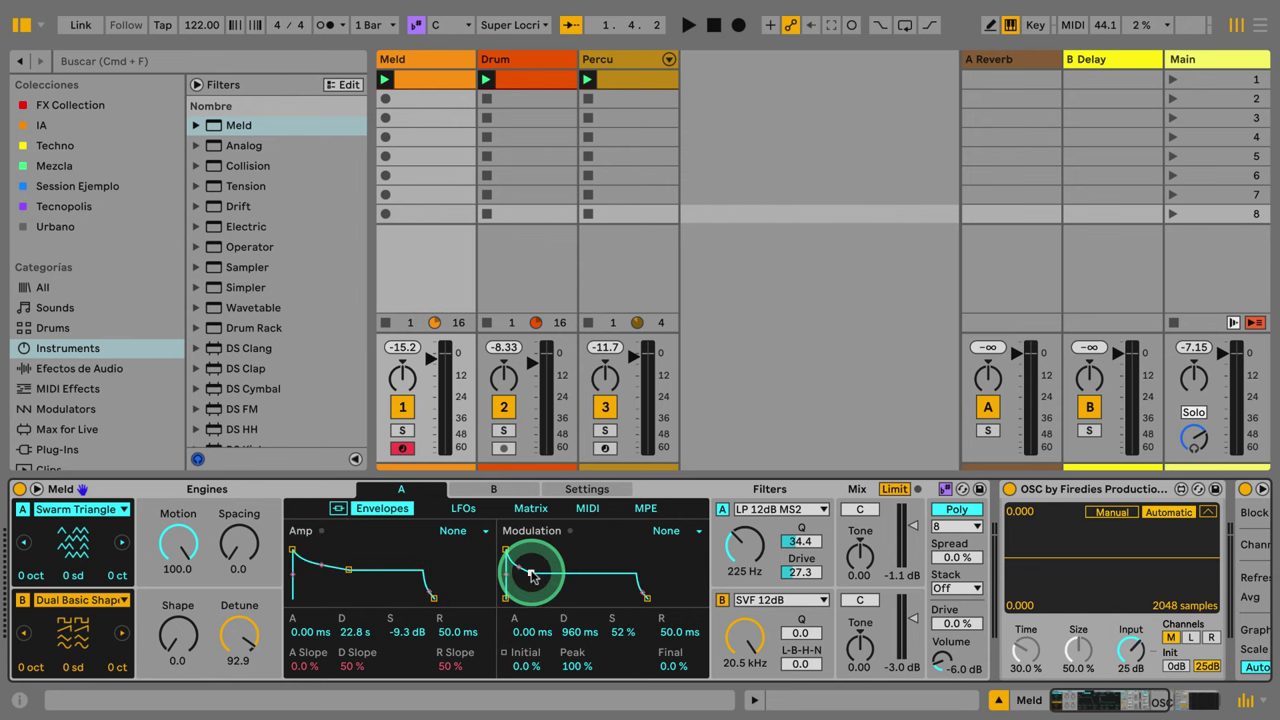
# Show engine A's LFOs and set LFO 1's Rate to 0.63 Hz
pyautogui.click(459, 508)
pyautogui.click(340, 645)
pyautogui.moveTo(340, 645)
pyautogui.mouseDown()
pyautogui.moveTo(332, 663)
pyautogui.moveTo(335, 634)
pyautogui.moveTo(355, 665)
pyautogui.mouseUp()
pyautogui.click(687, 628)
pyautogui.click(368, 665)
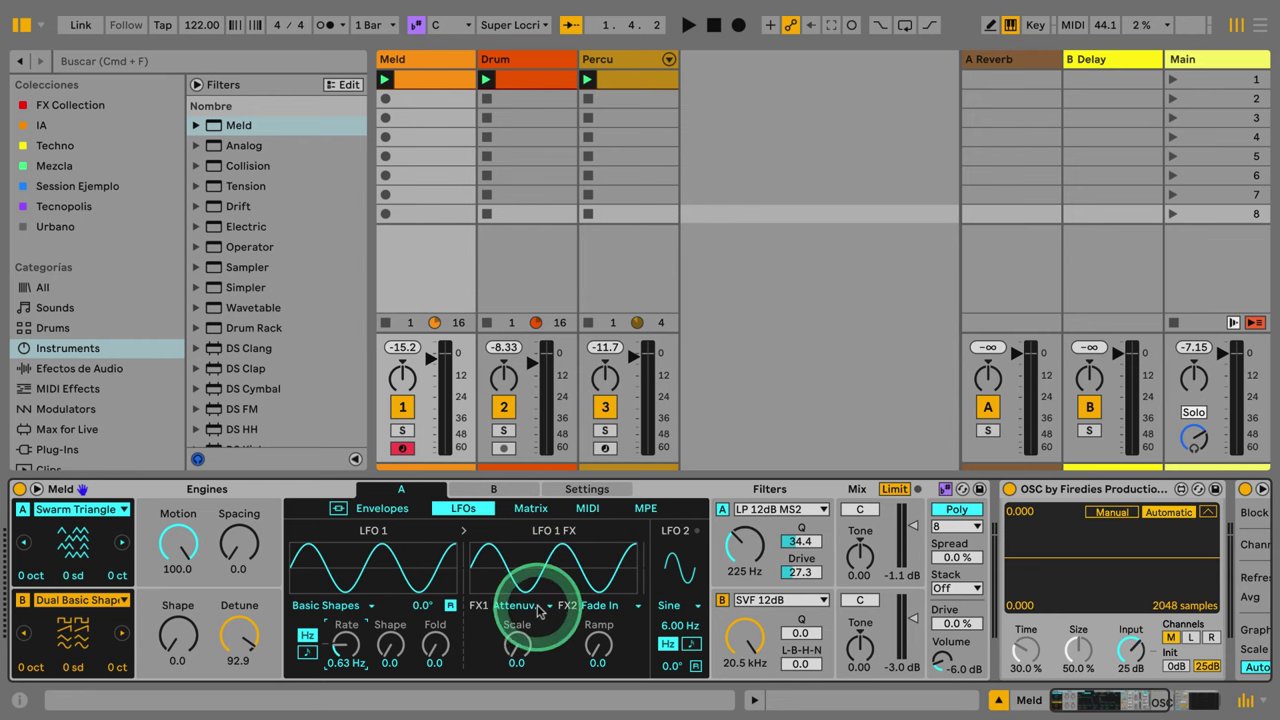
# Try Unipolarizer as LFO 1's FX1 with Morph at 49.2 and back at 0.0, and set FX2's Ramp to 6.3
pyautogui.moveTo(532, 613); pyautogui.dragTo(543, 413)
pyautogui.click(516, 648)
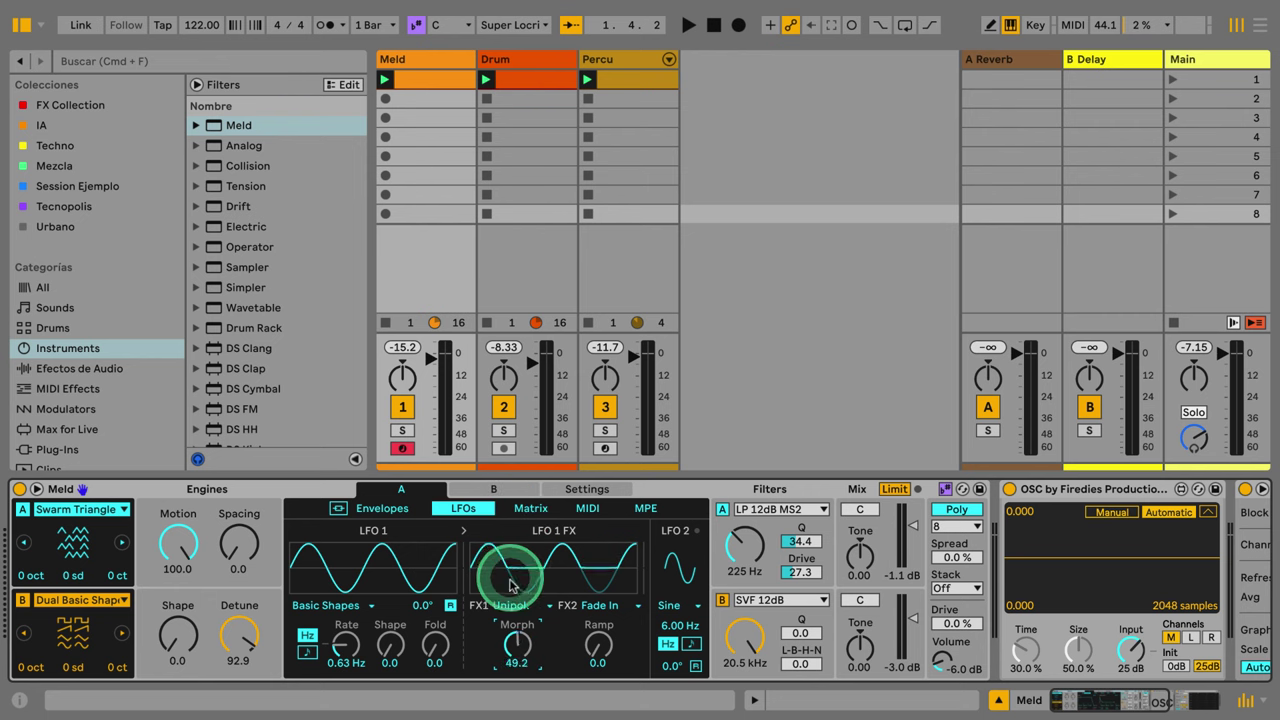
pyautogui.moveTo(516, 648); pyautogui.dragTo(588, 645)
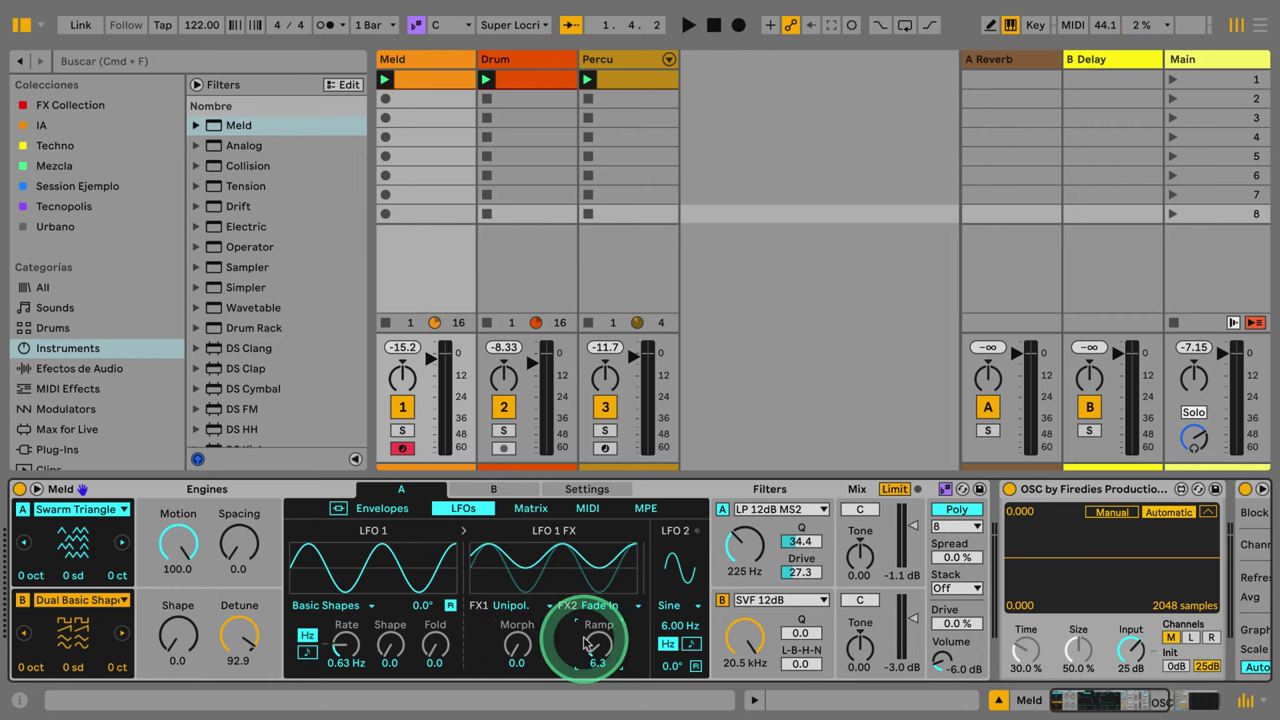
# Set LFO 1's FX1 to Trig Env with Decay 19.8, FX2's Ramp to 0.0, and LFO 1's Rate to 0.17 Hz
pyautogui.click(510, 605)
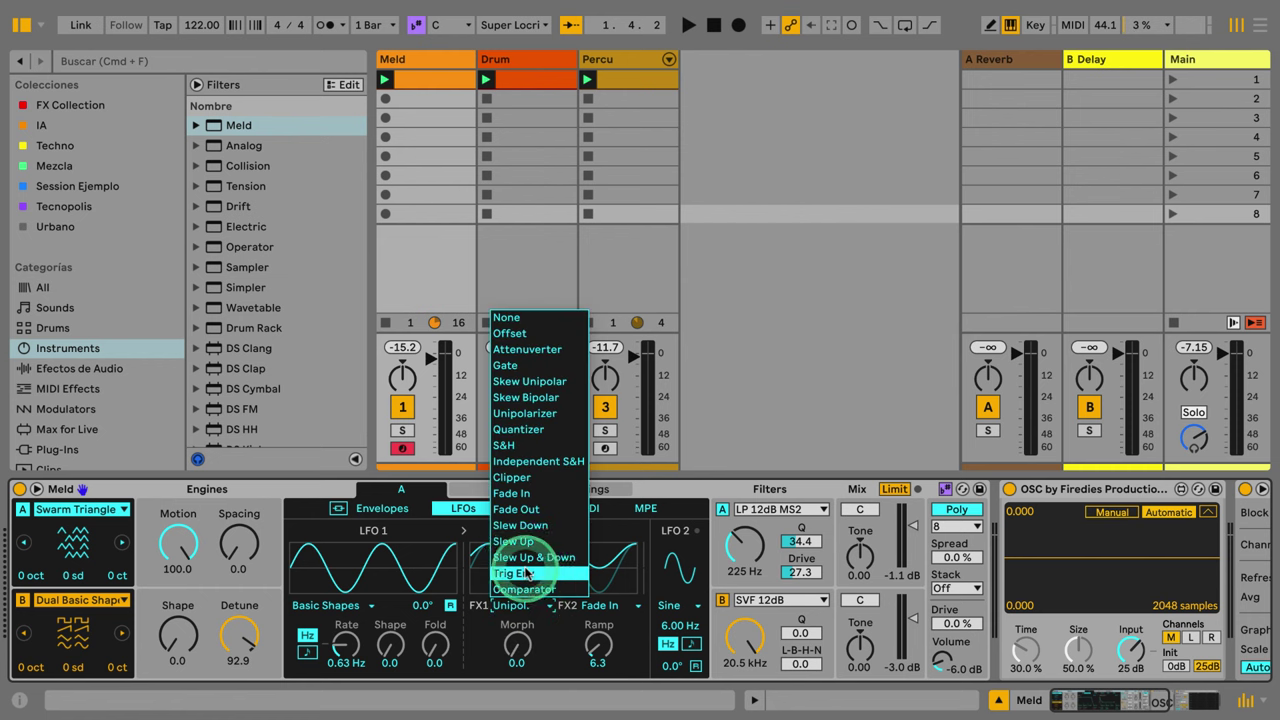
pyautogui.click(524, 573)
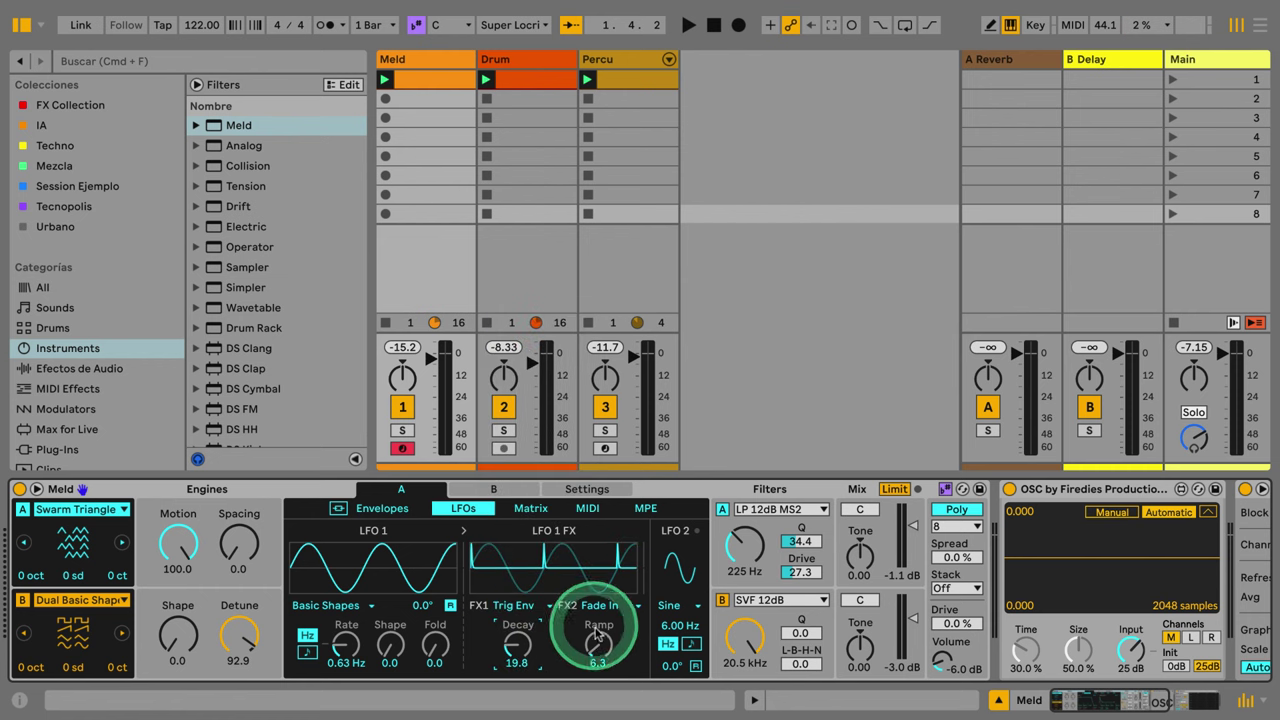
pyautogui.moveTo(598, 635); pyautogui.dragTo(440, 678)
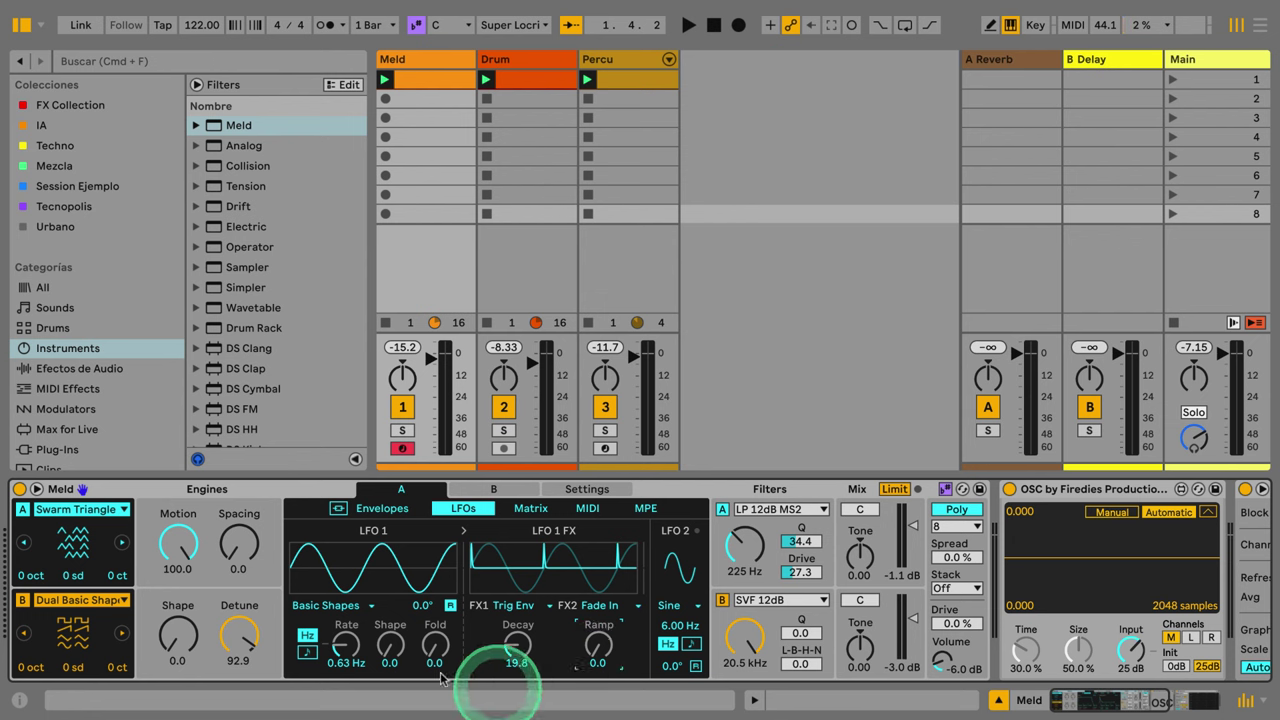
pyautogui.moveTo(346, 648)
pyautogui.mouseDown()
pyautogui.moveTo(343, 660)
pyautogui.moveTo(355, 580)
pyautogui.moveTo(349, 657)
pyautogui.moveTo(343, 600)
pyautogui.moveTo(355, 668)
pyautogui.mouseUp()
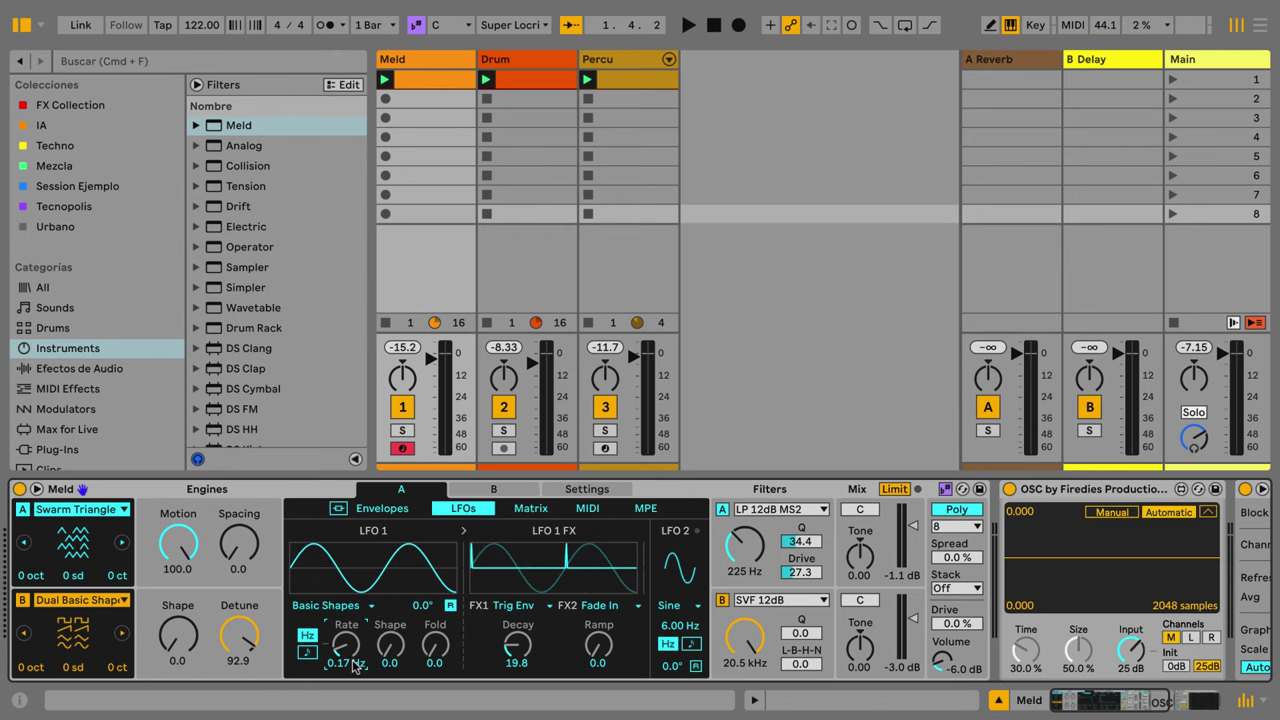
# Expand Meld's modulation matrix and examine the targets, sources and cross modulation for engines A and B
pyautogui.click(37, 489)
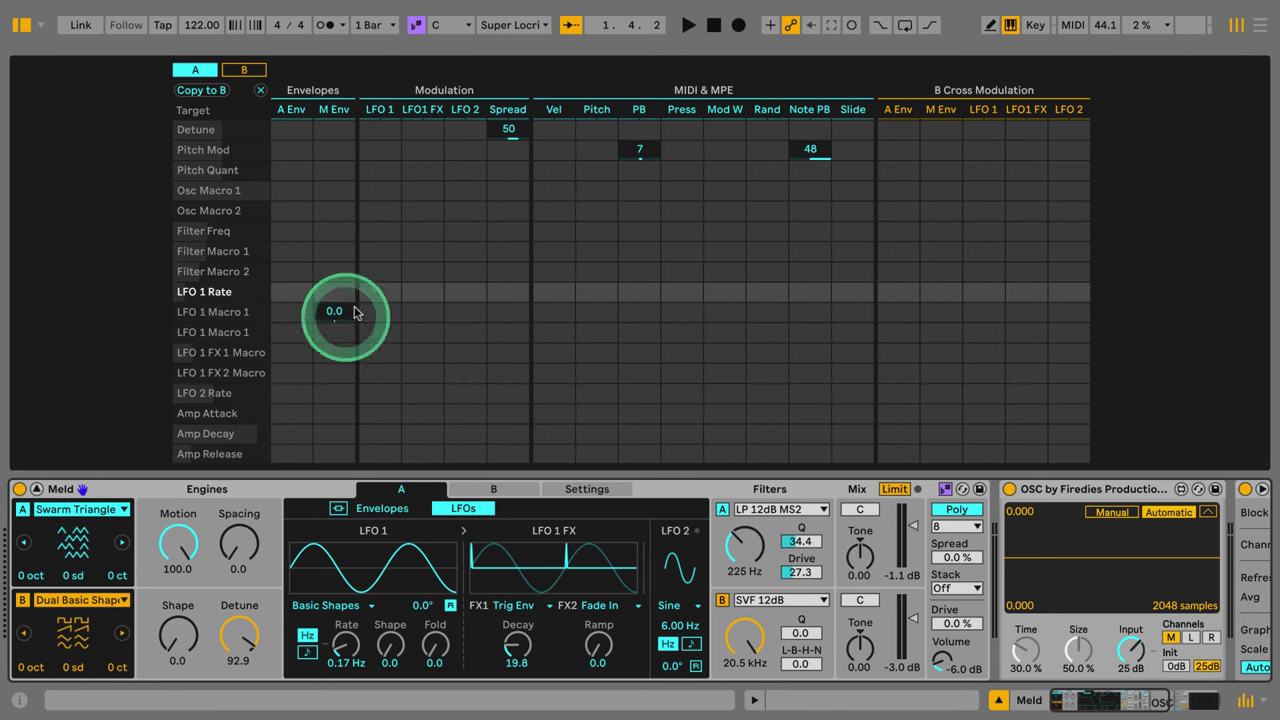
pyautogui.click(247, 71)
pyautogui.click(195, 70)
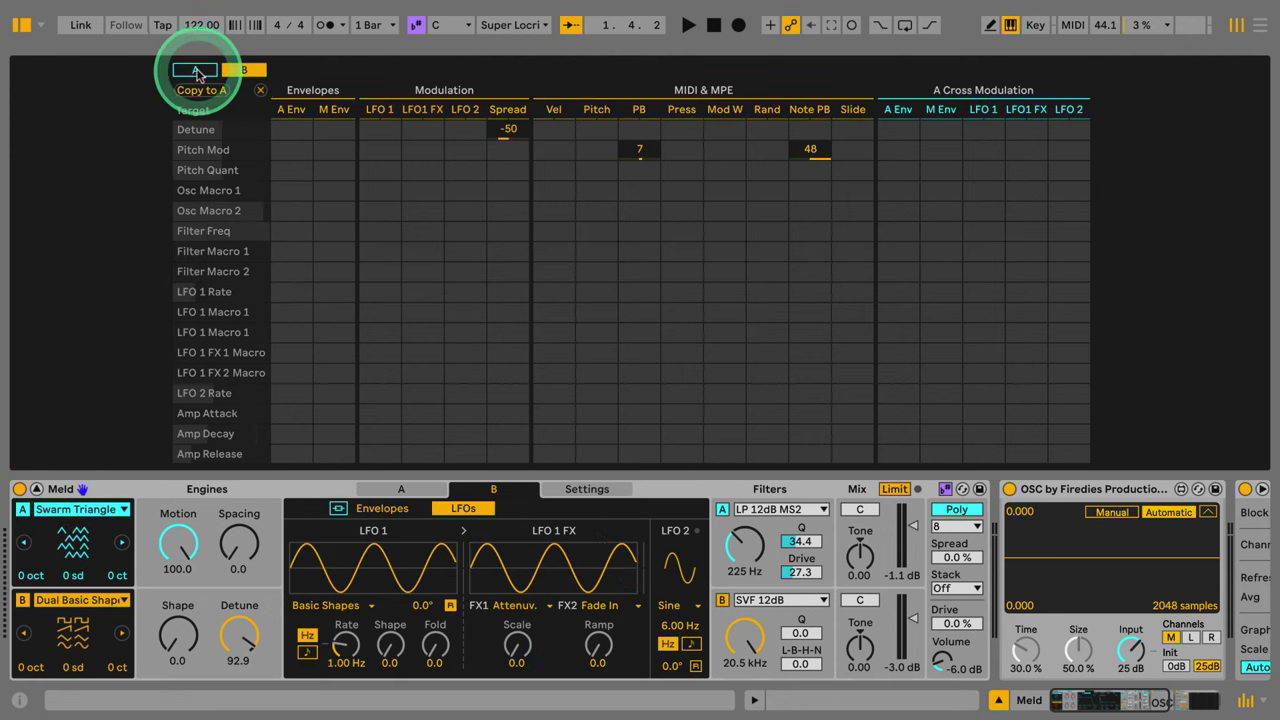
pyautogui.click(305, 148)
pyautogui.click(296, 137)
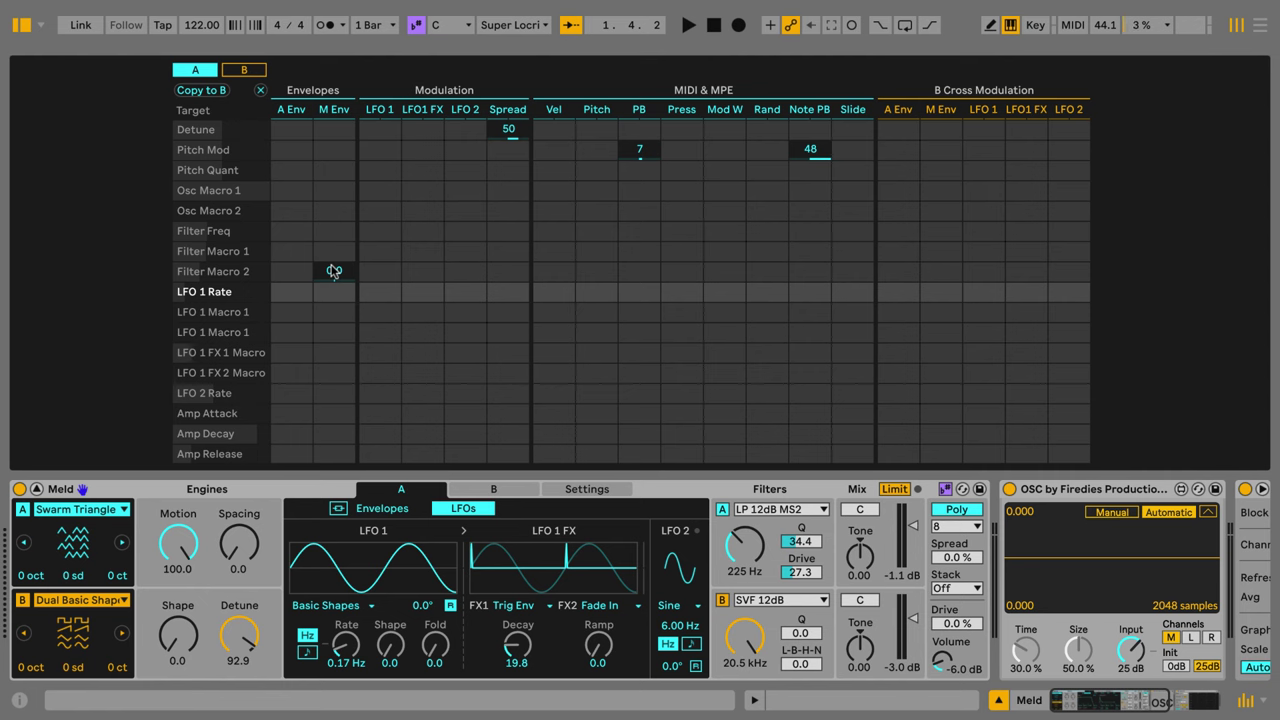
pyautogui.moveTo(334, 271); pyautogui.dragTo(1046, 224)
pyautogui.moveTo(1046, 230); pyautogui.dragTo(258, 614)
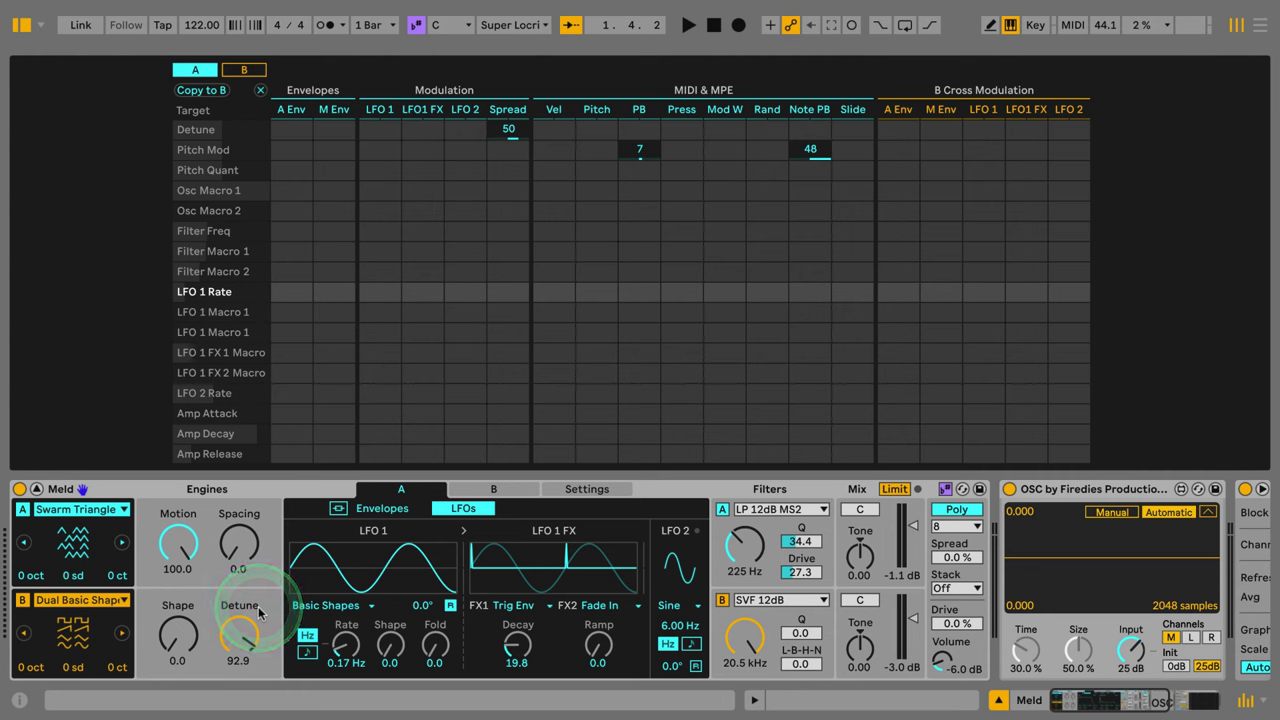
# Switch the matrix to engine B and route engine A's M Env to Filter Freq with an amount of 55
pyautogui.click(258, 614)
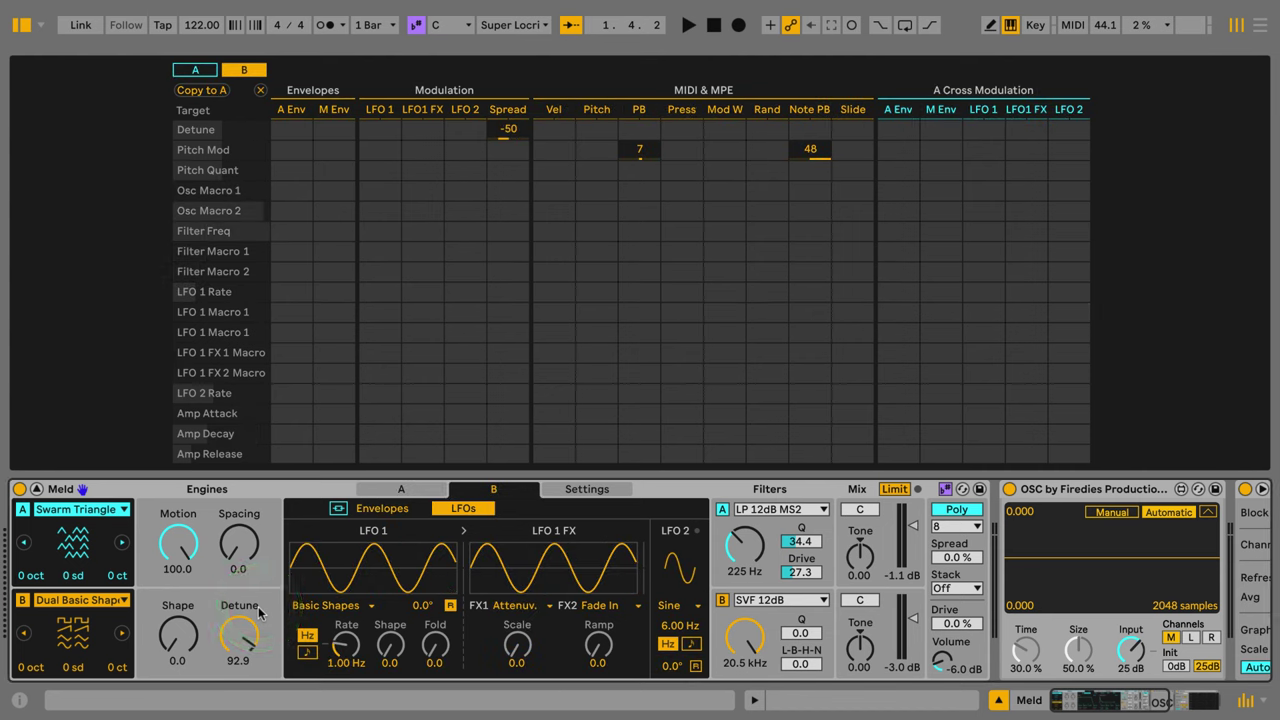
pyautogui.moveTo(258, 614); pyautogui.dragTo(425, 310)
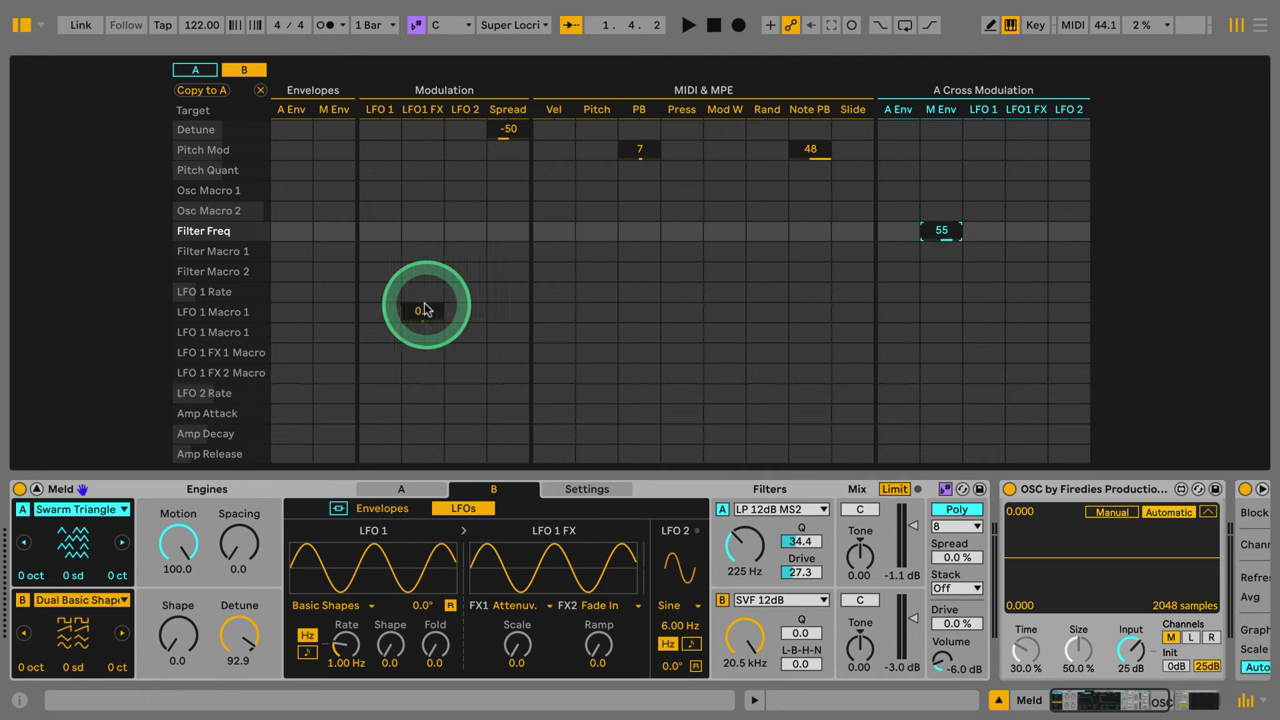
# Route LFO 2 (50) and Mod W (42) to LFO 1 Rate, LFO1 FX (39) to Macro 1, and A's LFO 1 (48) to FX 1 Macro
pyautogui.moveTo(940, 300); pyautogui.dragTo(420, 318)
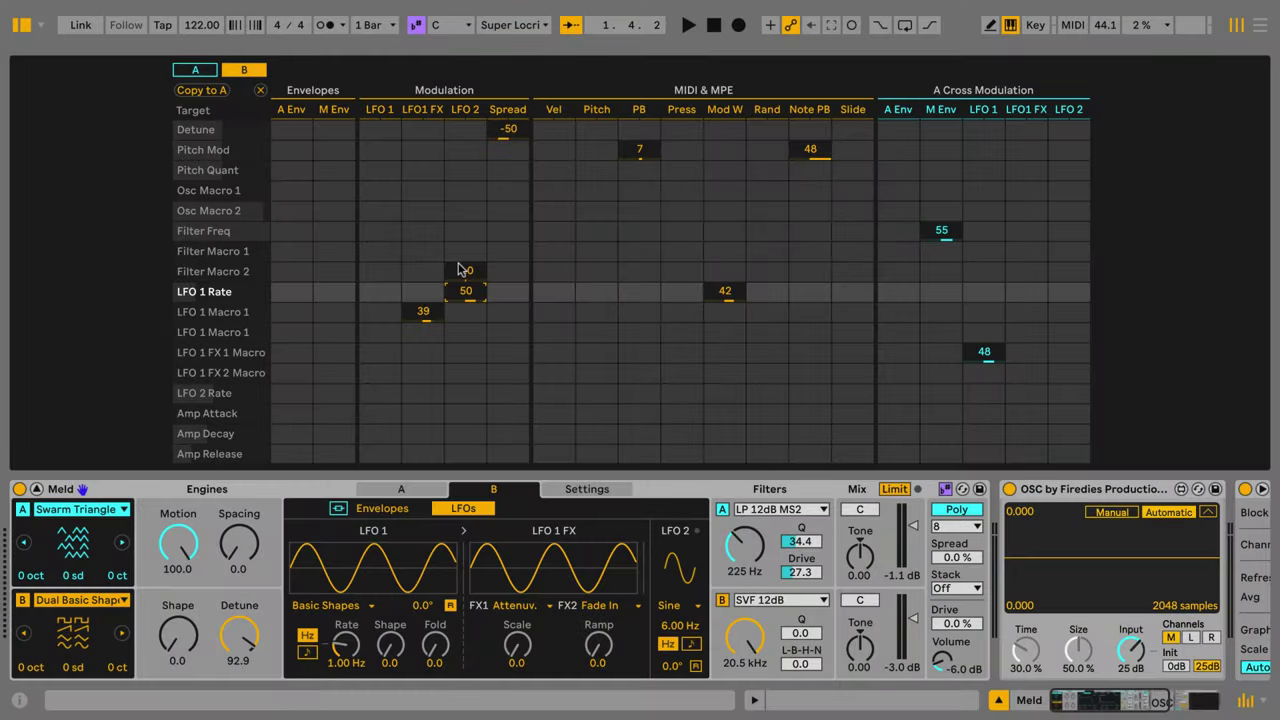
pyautogui.moveTo(461, 270); pyautogui.dragTo(822, 351)
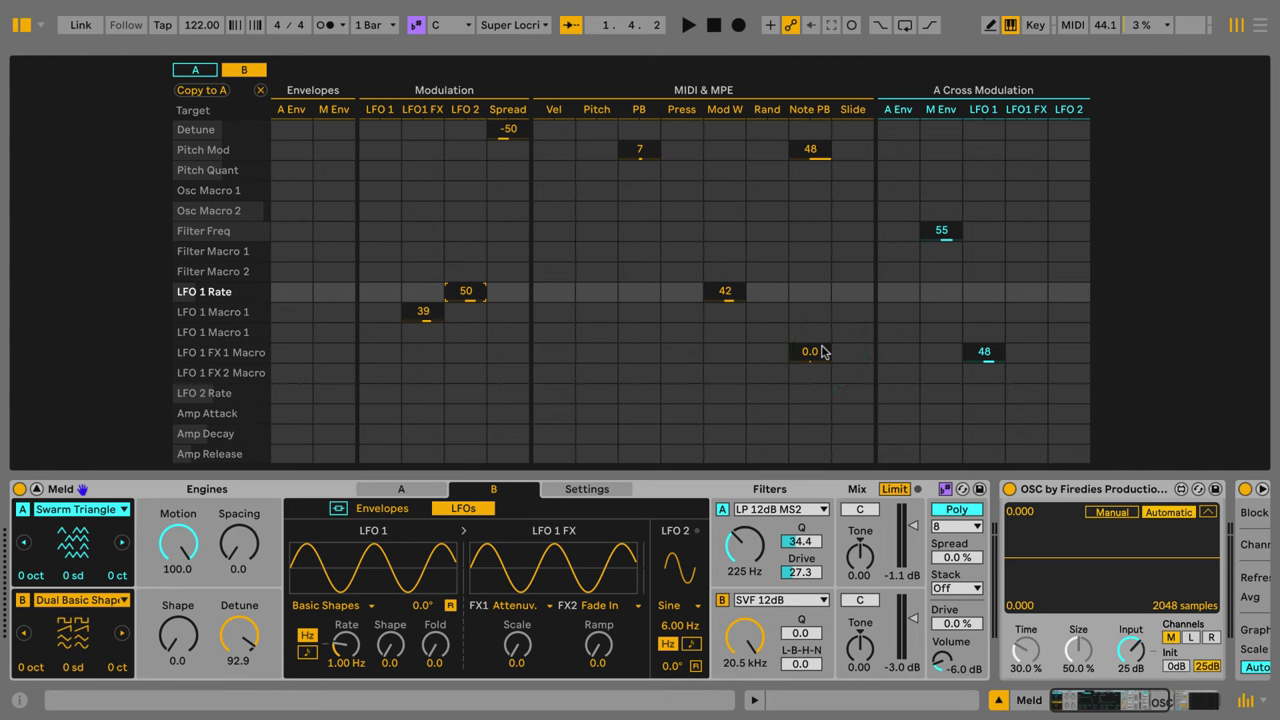
pyautogui.scroll(-5, 822, 351)
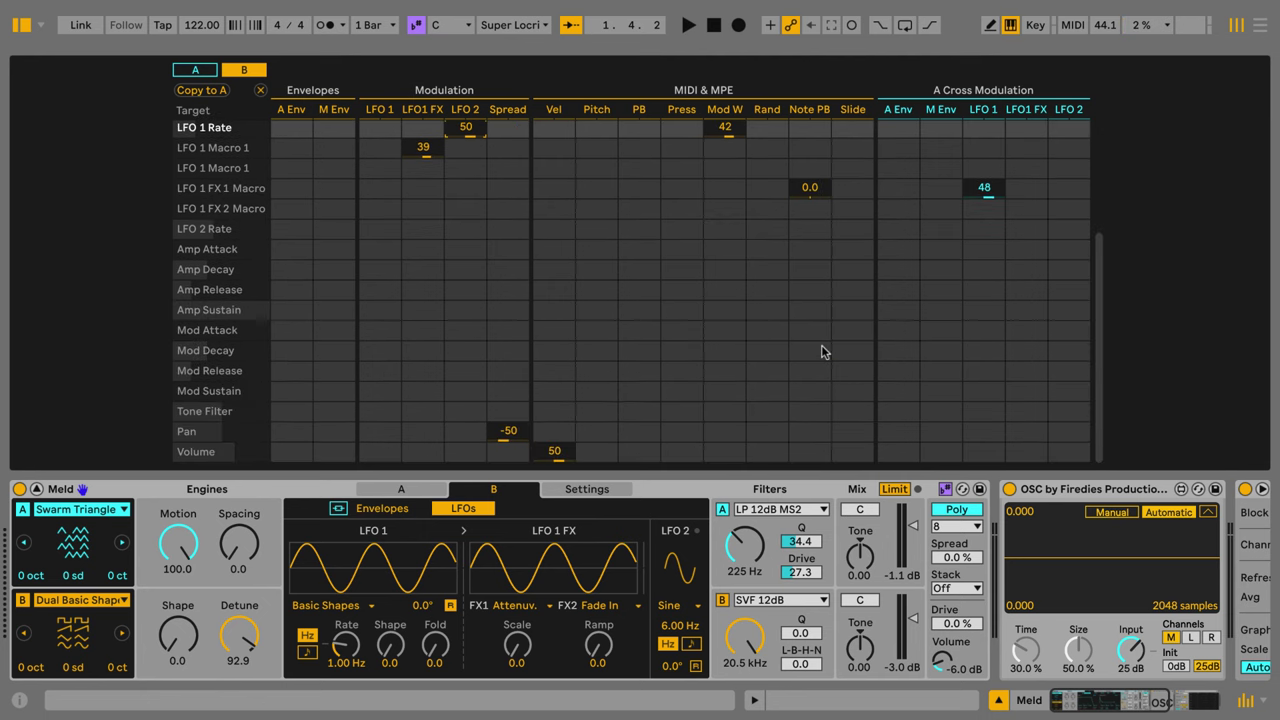
# In engine B's matrix, route Note PB to LFO 1 Rate (70) and Rand to LFO 1 FX 2 Macro (78), then collapse the matrix
pyautogui.scroll(5, 822, 351)
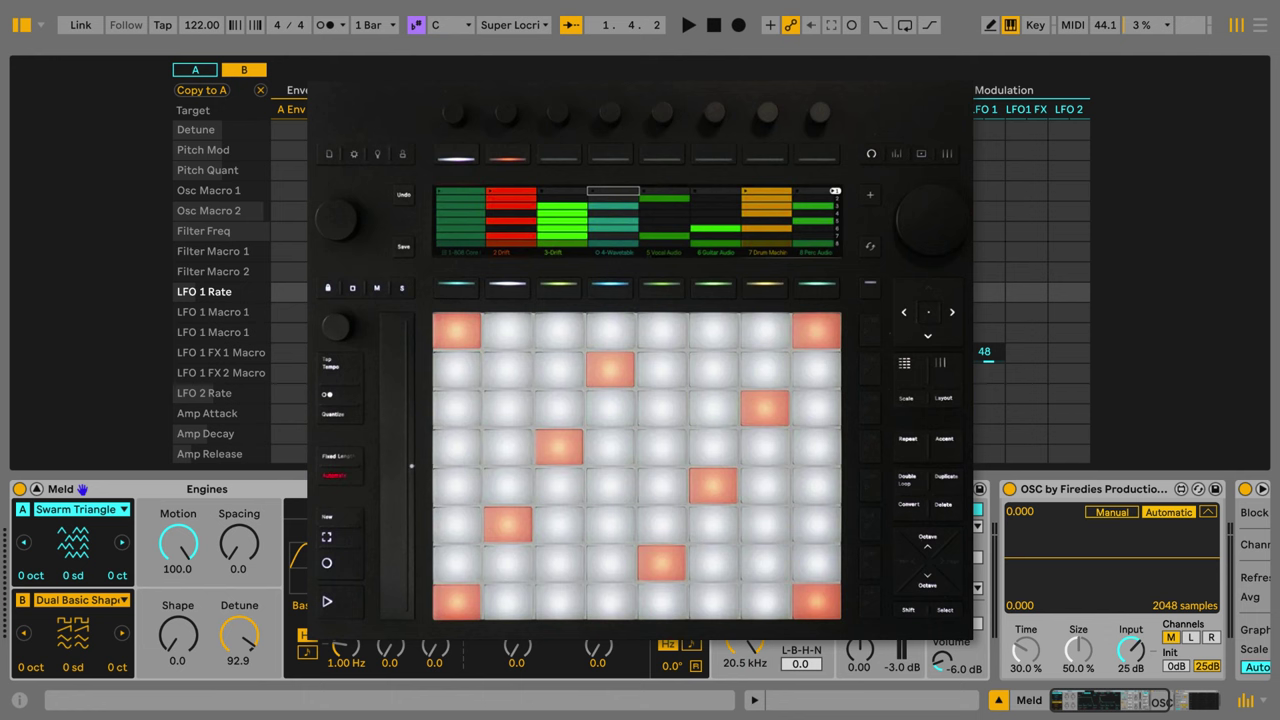
pyautogui.click(203, 231)
pyautogui.moveTo(808, 298); pyautogui.dragTo(808, 274)
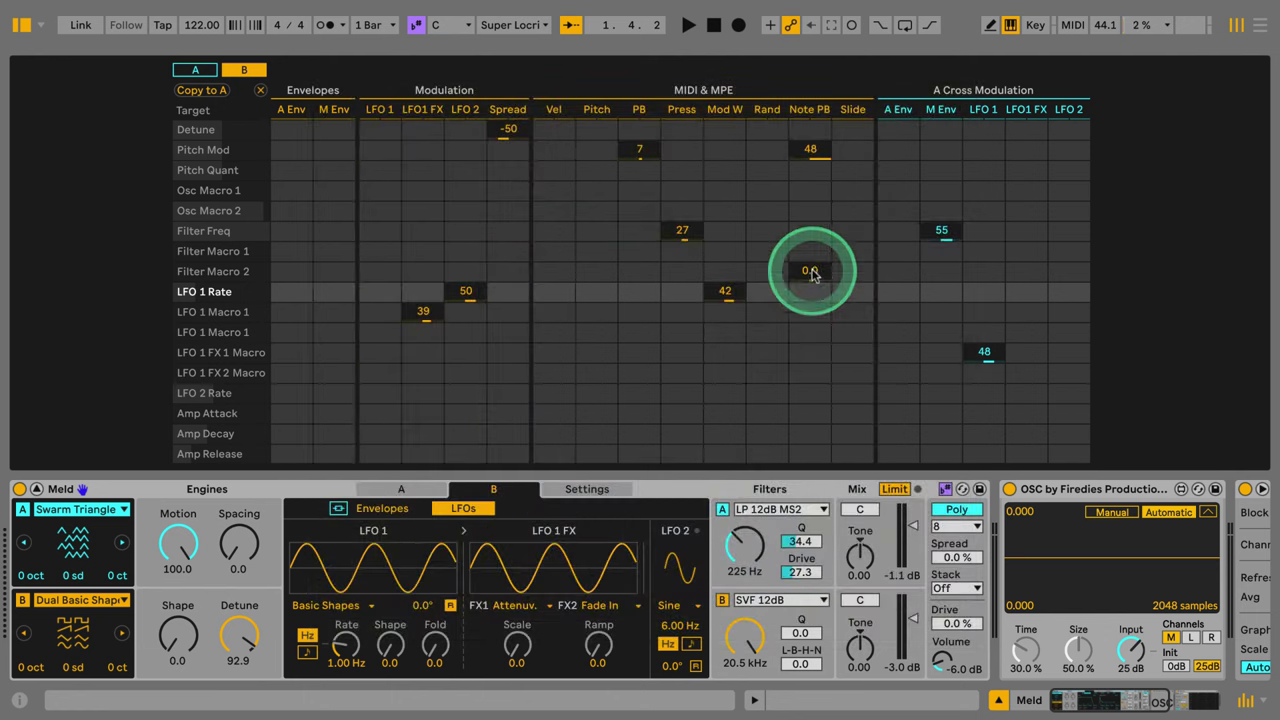
pyautogui.click(767, 374)
pyautogui.moveTo(770, 380); pyautogui.dragTo(771, 329)
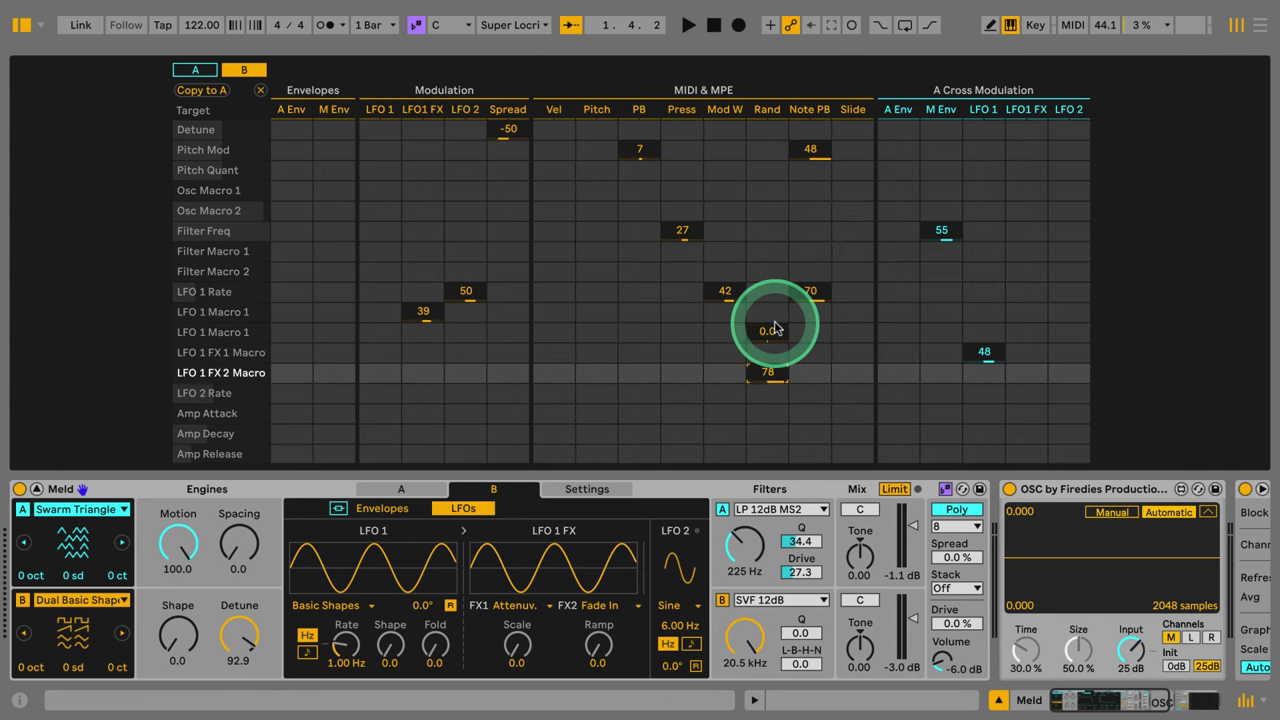
pyautogui.click(36, 489)
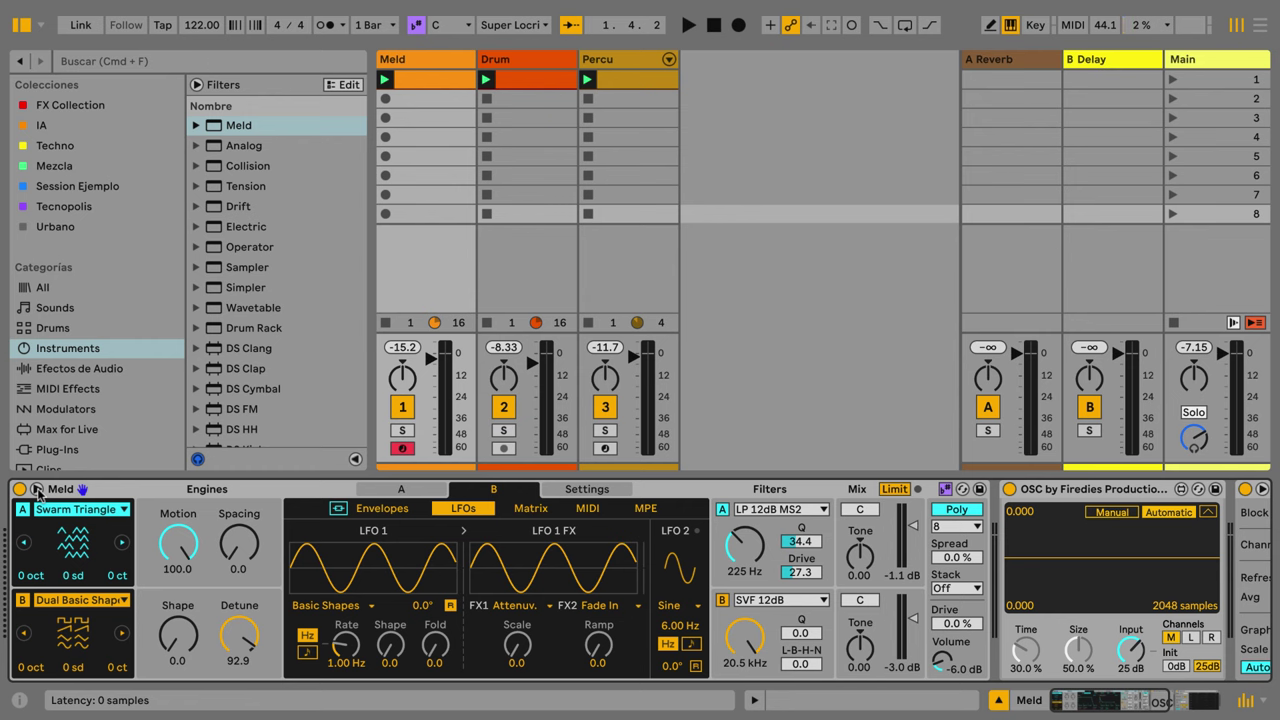
# Start playback and raise engine A's Spacing to 24.6
pyautogui.press('space')
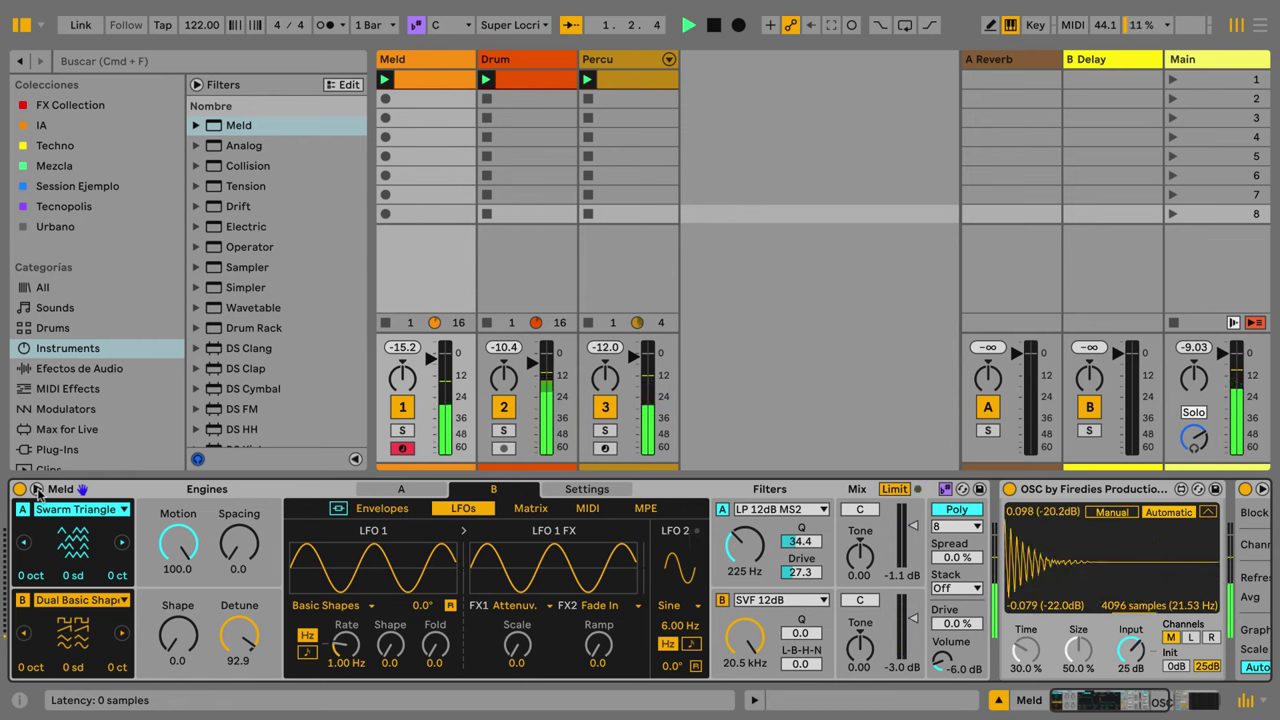
pyautogui.click(107, 631)
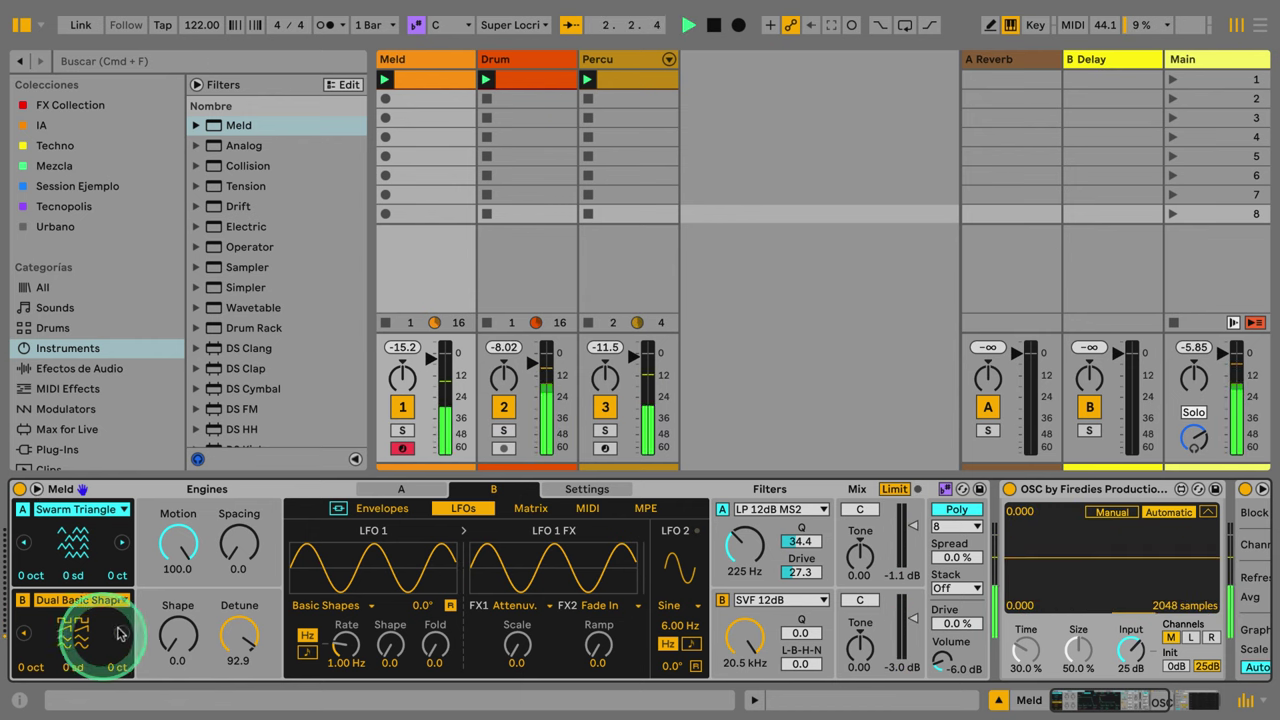
pyautogui.moveTo(233, 546); pyautogui.dragTo(225, 520)
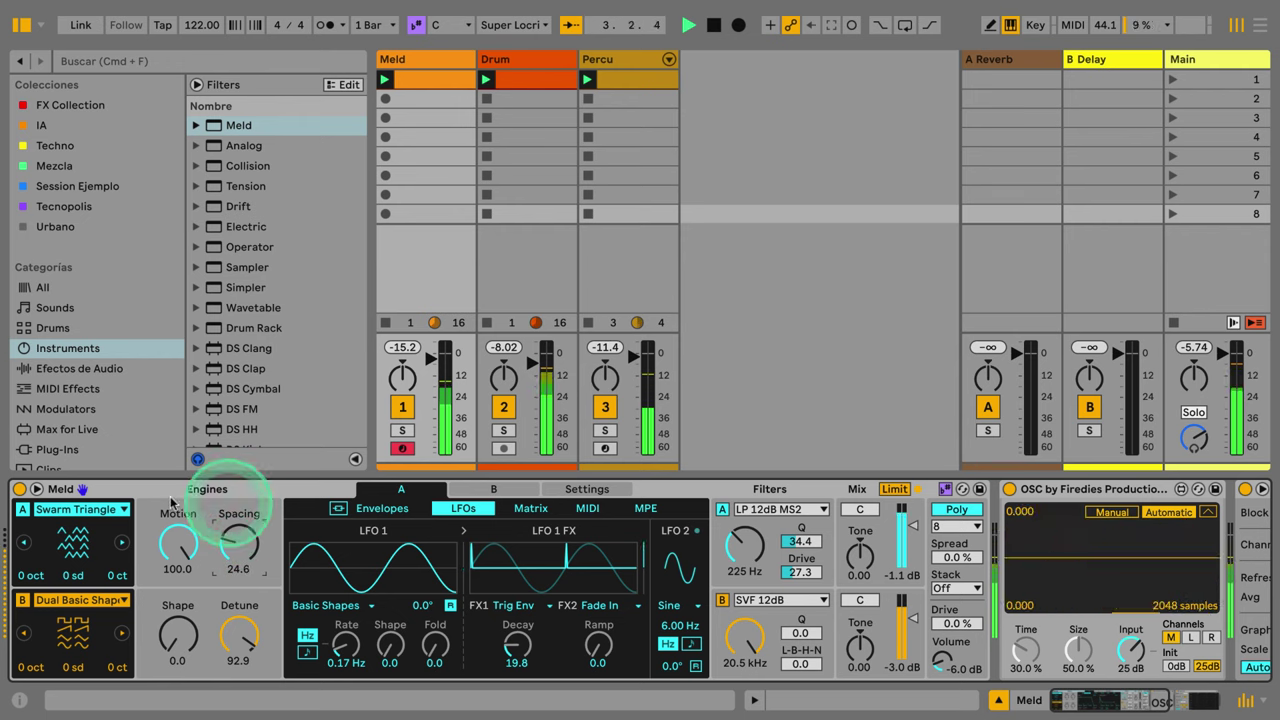
# Expand engine A's modulation matrix and route LFO 1 to Osc Macro 2 with an amount of 50 and A Env to Osc Macro 1
pyautogui.click(36, 489)
pyautogui.click(353, 372)
pyautogui.moveTo(380, 228); pyautogui.dragTo(343, 190)
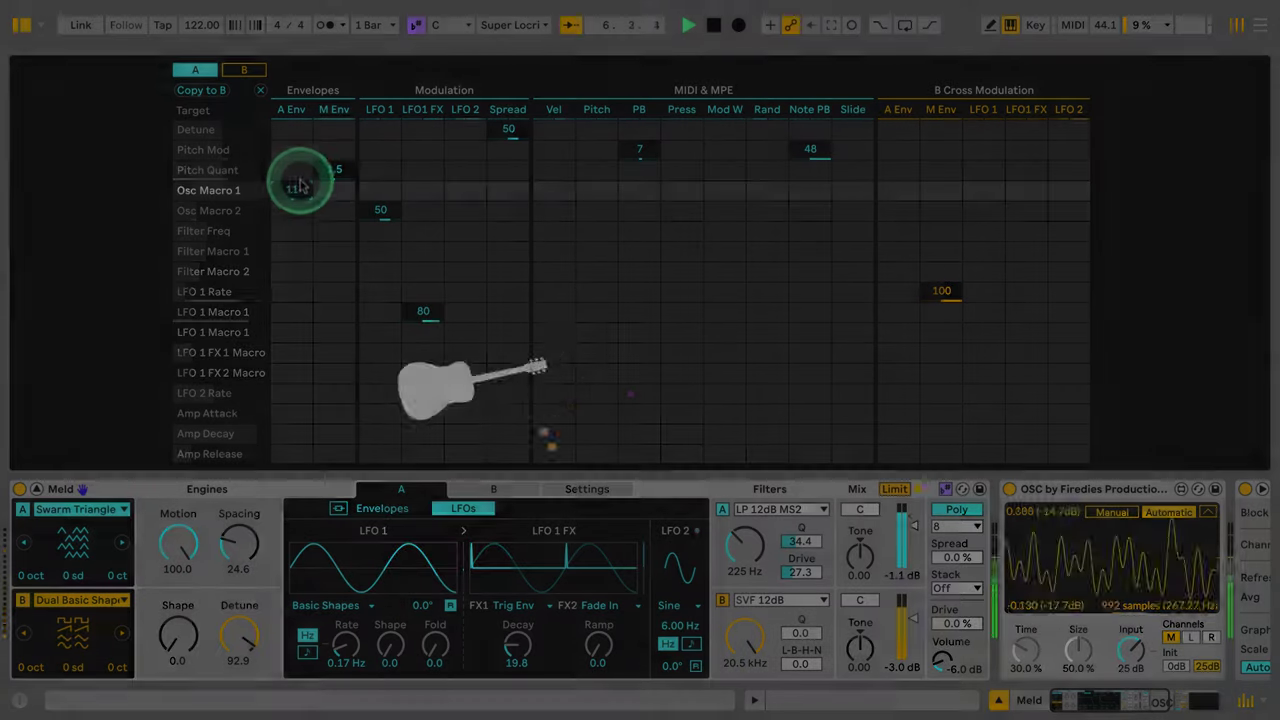